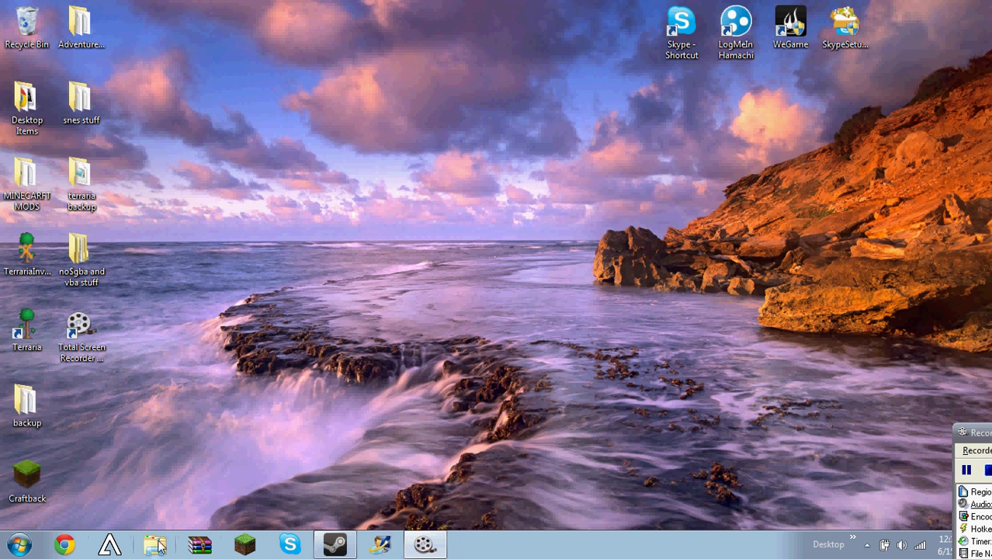
Browse from Documents via Computer into C:\Program Files (x86)
{"action": "left_click", "coordinate": [19, 545]}
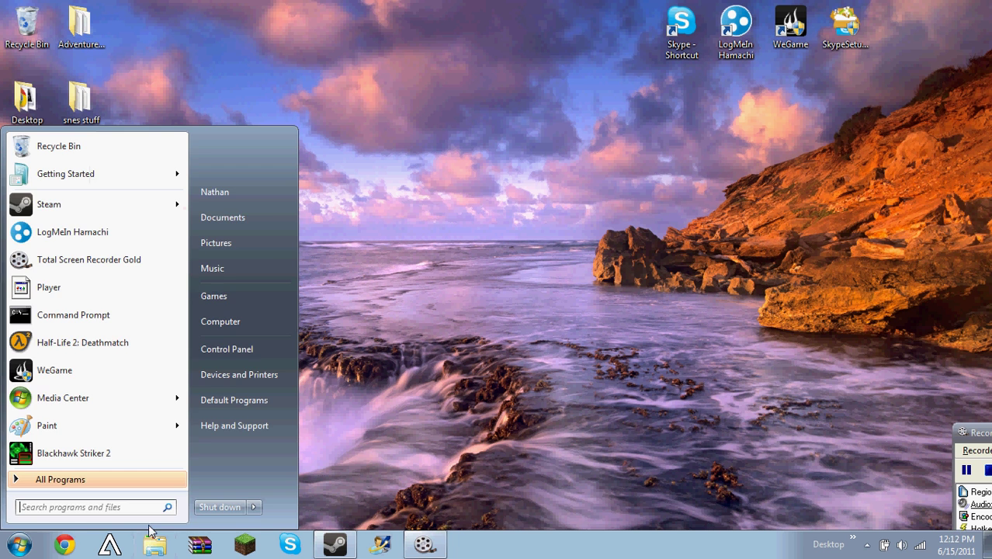
{"action": "left_click", "coordinate": [268, 218]}
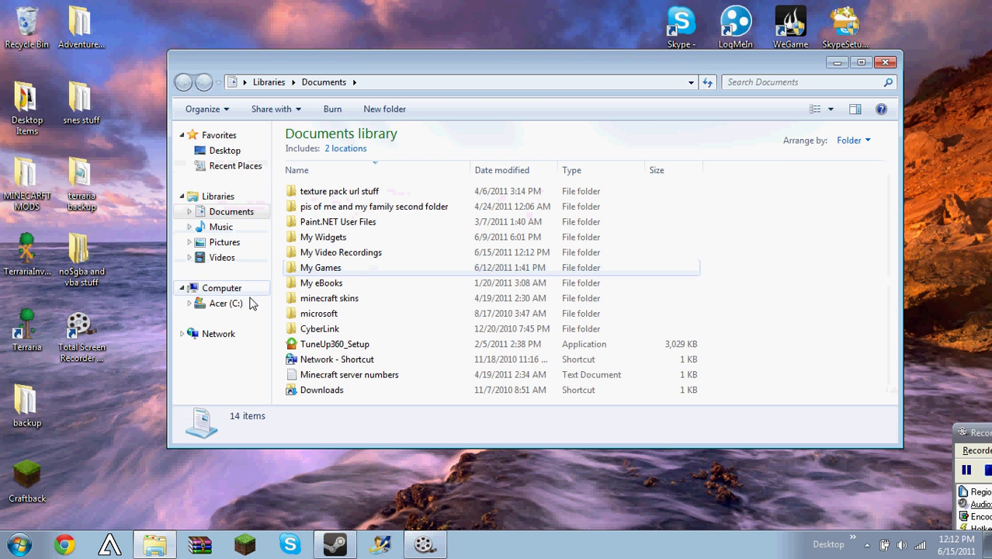
{"action": "left_click", "coordinate": [241, 292]}
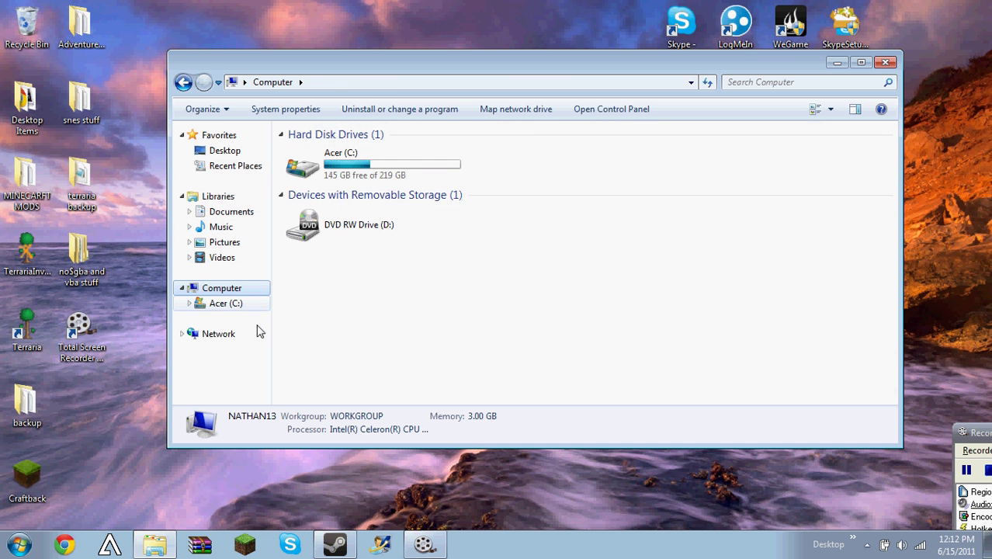
{"action": "double_click", "coordinate": [386, 175]}
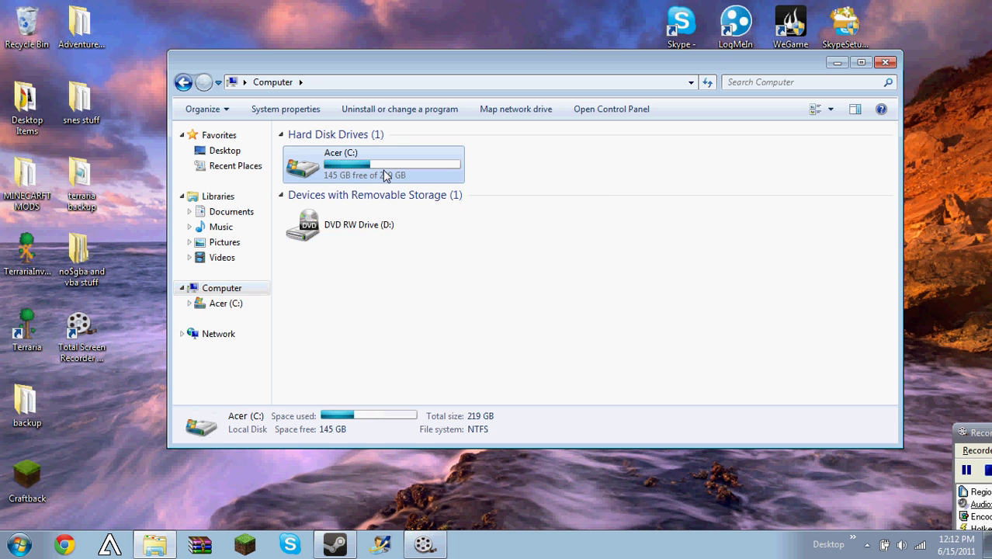
{"action": "double_click", "coordinate": [417, 264]}
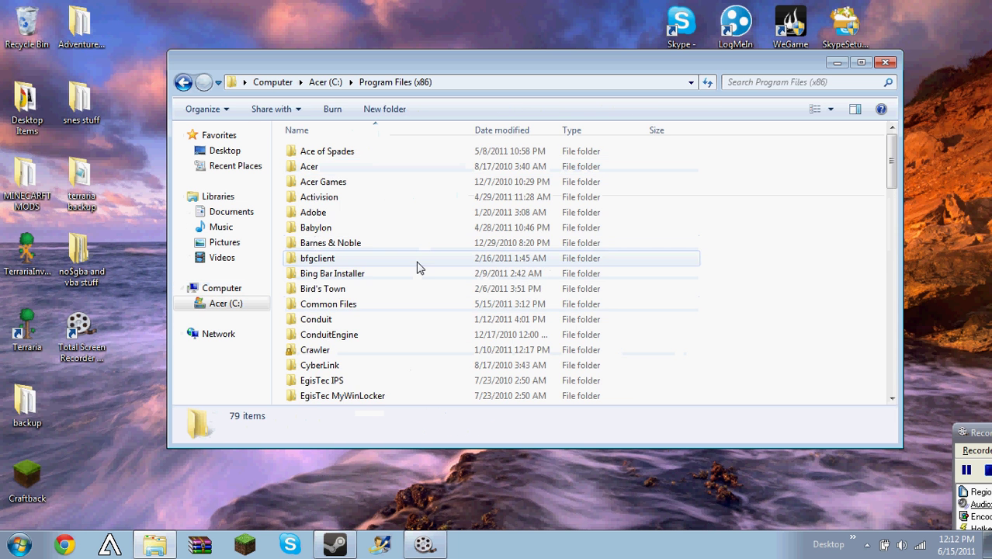
{"action": "scroll", "coordinate": [415, 333], "scroll_direction": "down", "scroll_amount": 5}
{"action": "scroll", "coordinate": [415, 333], "scroll_direction": "down", "scroll_amount": 8}
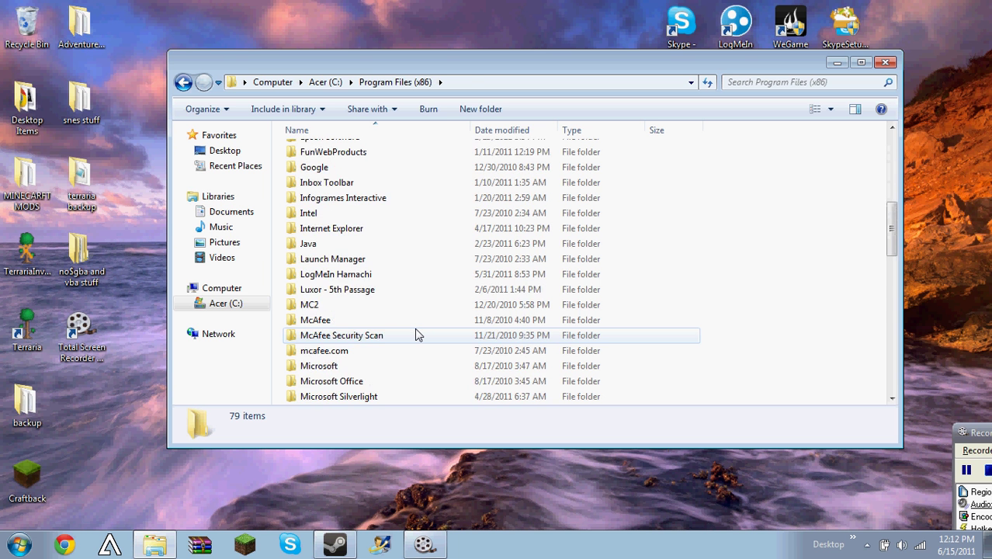
{"action": "scroll", "coordinate": [415, 334], "scroll_direction": "down", "scroll_amount": 3}
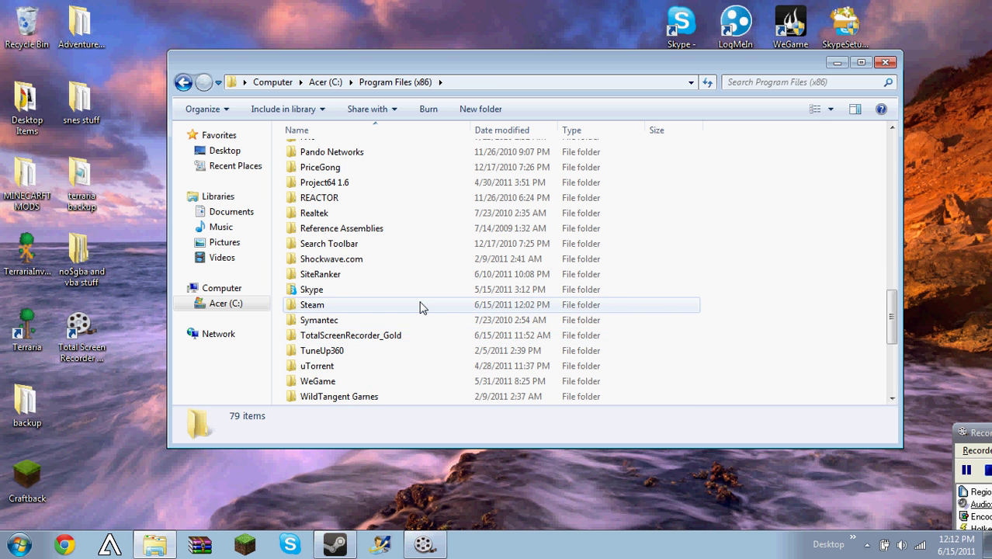
Open Steam\steamapps\common\terraria to reach the TerrariaServer program
{"action": "double_click", "coordinate": [421, 306]}
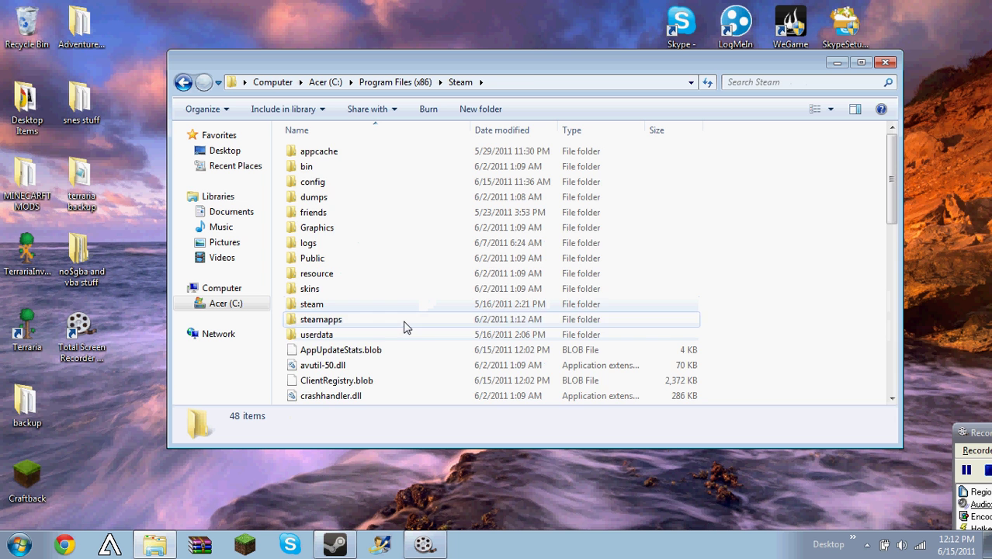
{"action": "left_click", "coordinate": [405, 325]}
{"action": "double_click", "coordinate": [404, 325]}
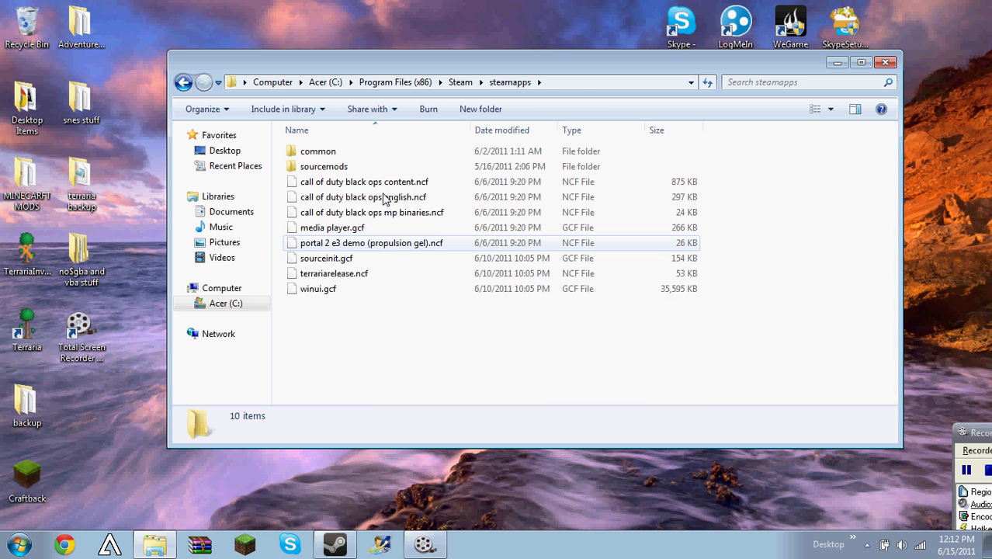
{"action": "left_click", "coordinate": [370, 158]}
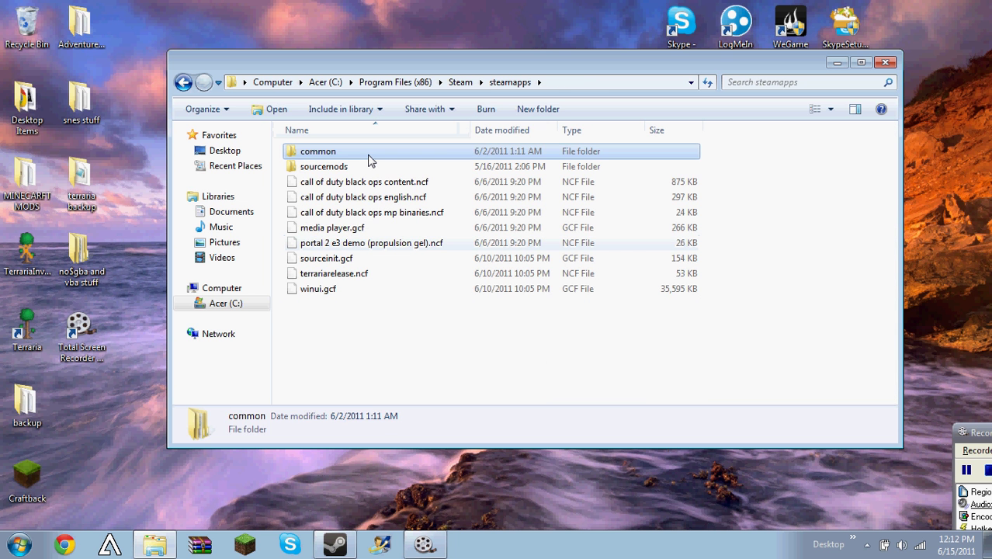
{"action": "double_click", "coordinate": [371, 157]}
{"action": "left_click", "coordinate": [359, 186]}
{"action": "double_click", "coordinate": [359, 183]}
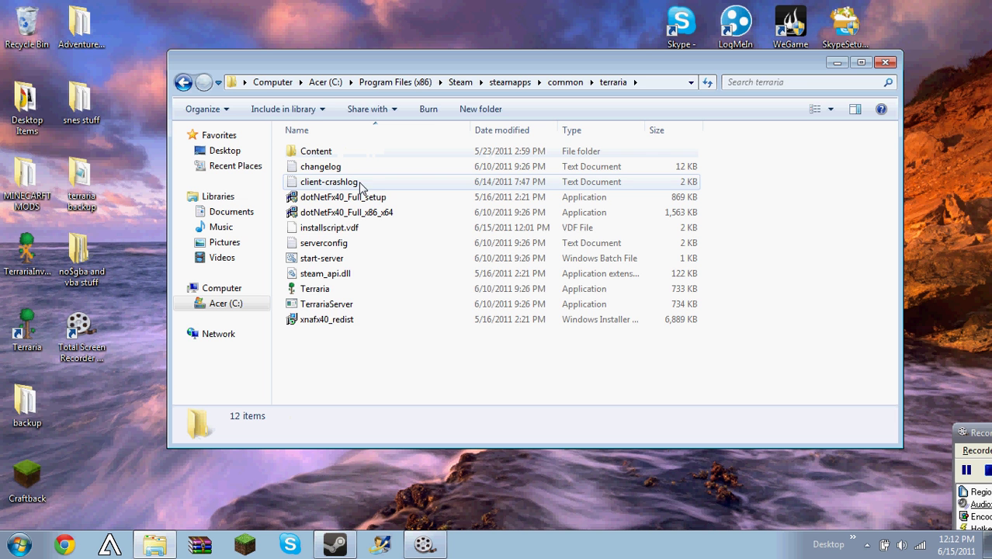
Launch TerrariaServer and host world 1 for one player on port 7777 with no password
{"action": "double_click", "coordinate": [381, 308]}
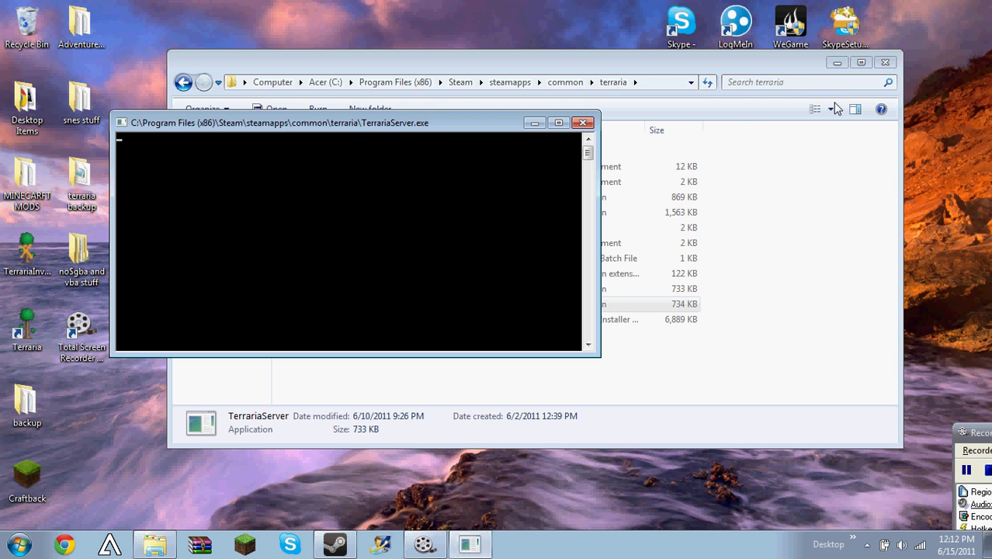
{"action": "left_click", "coordinate": [885, 62]}
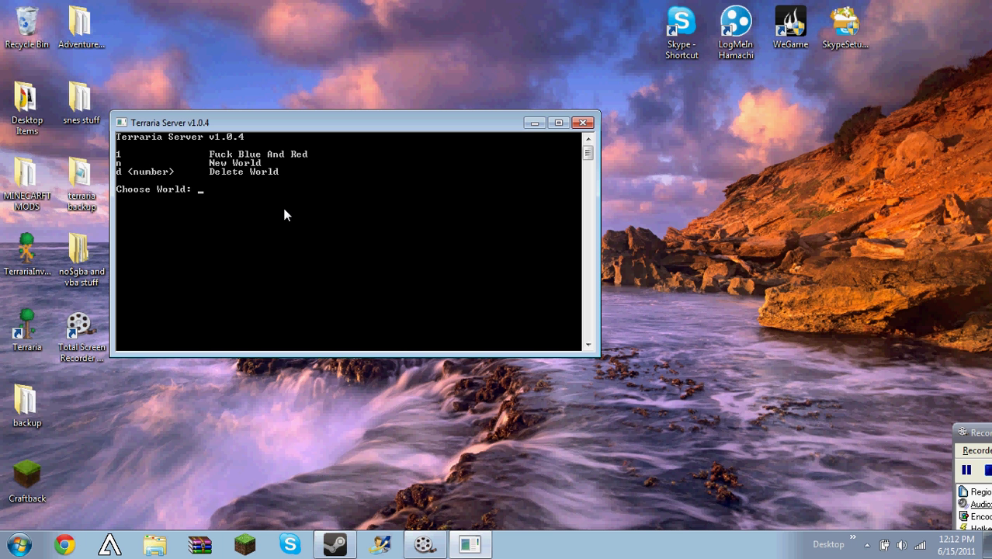
{"action": "type", "text": "1"}
{"action": "key", "text": "Return"}
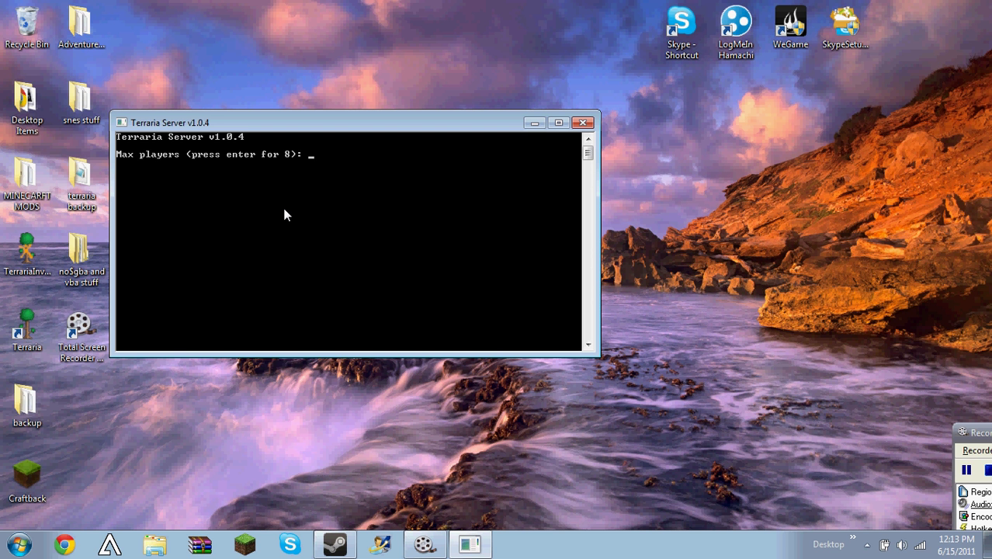
{"action": "type", "text": "1"}
{"action": "key", "text": "Return"}
{"action": "key", "text": "Return"}
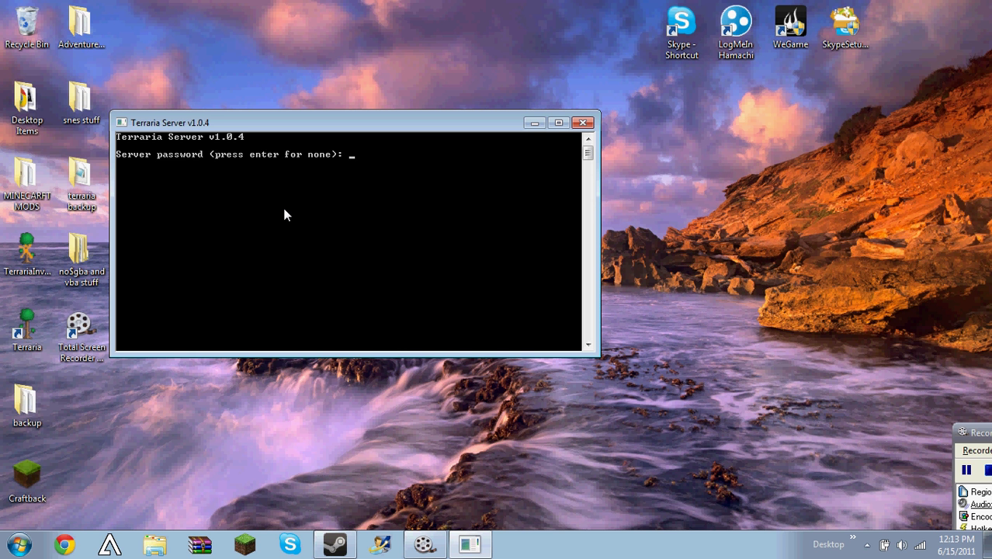
{"action": "key", "text": "Return"}
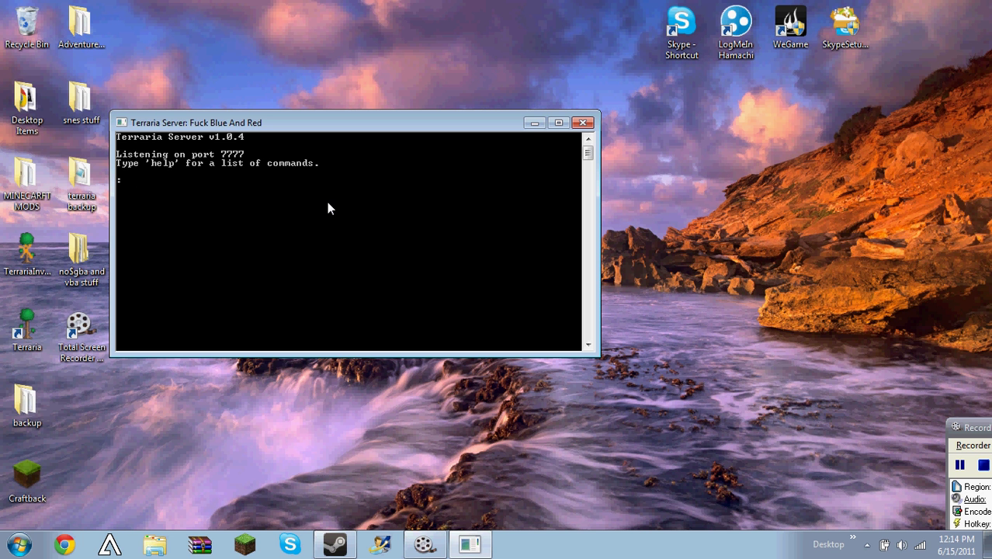
Run help in the server console to list commands like kick, ban, time and settle
{"action": "type", "text": "help"}
{"action": "key", "text": "Return"}
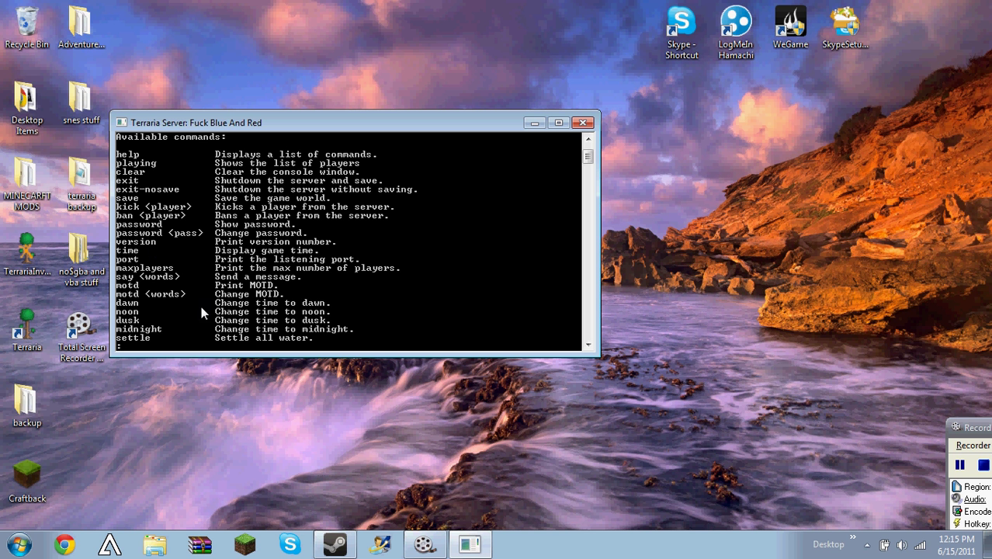
{"action": "left_click", "coordinate": [35, 330]}
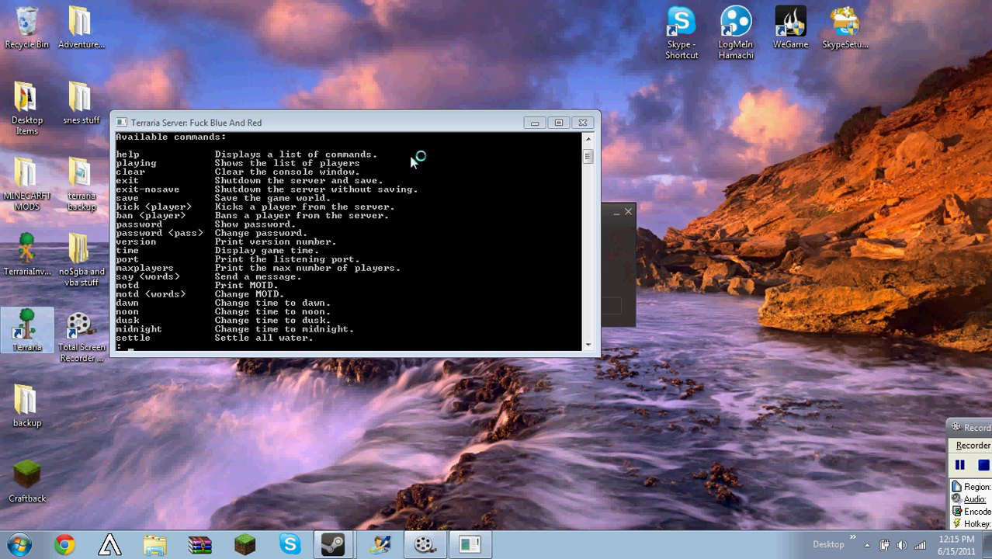
In Terraria choose Multiplayer > Join, pick a character and enter a partial server address 5.95
{"action": "left_click", "coordinate": [406, 121]}
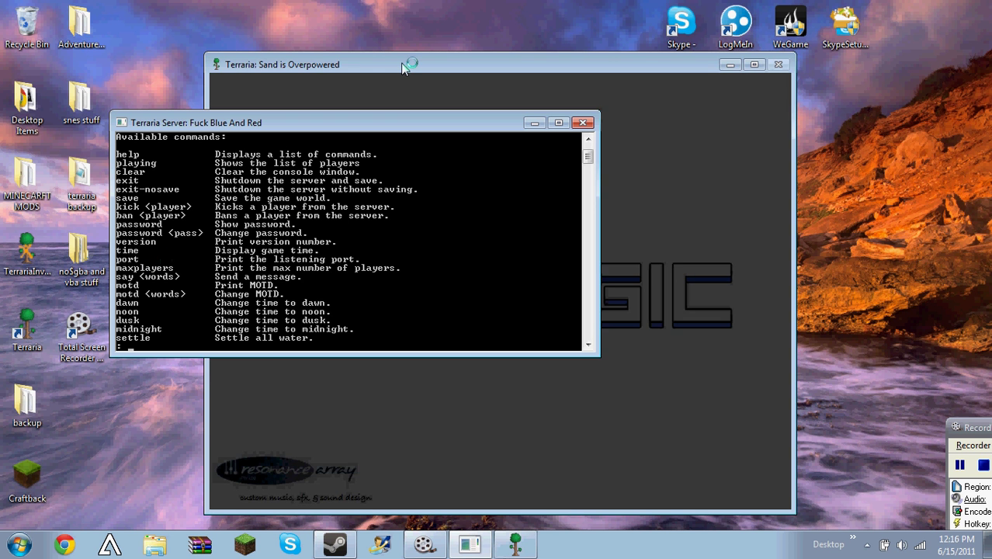
{"action": "left_click", "coordinate": [402, 68]}
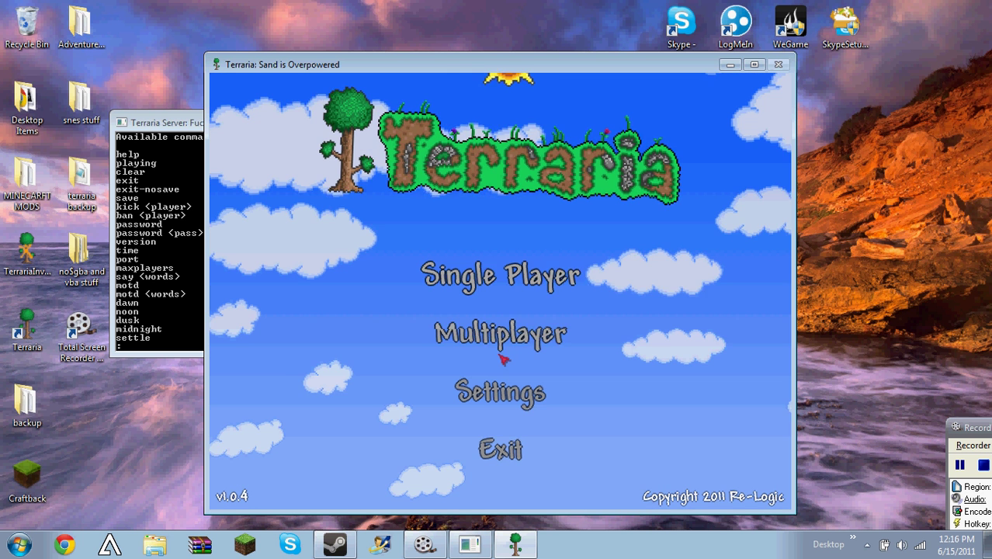
{"action": "left_click", "coordinate": [506, 343]}
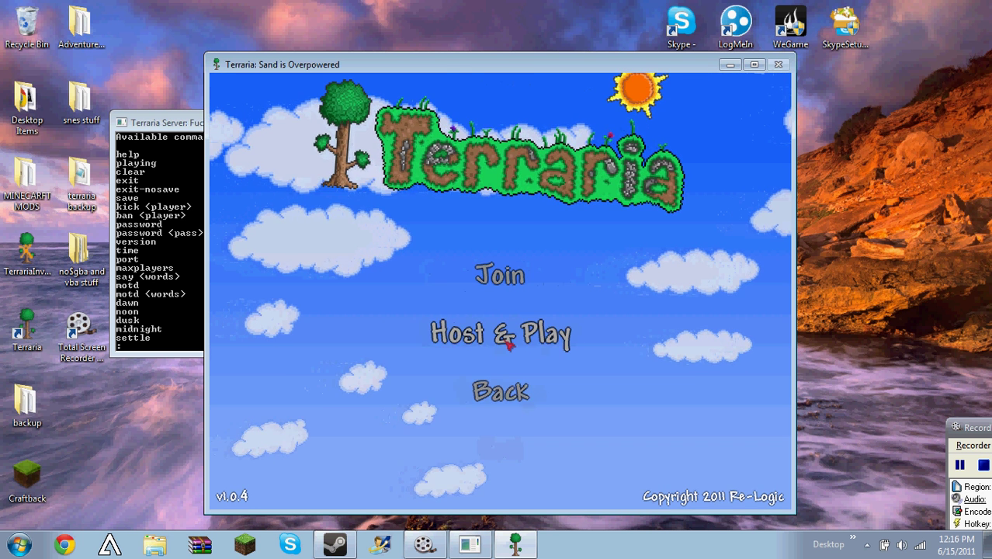
{"action": "left_click", "coordinate": [502, 275]}
{"action": "left_click", "coordinate": [511, 256]}
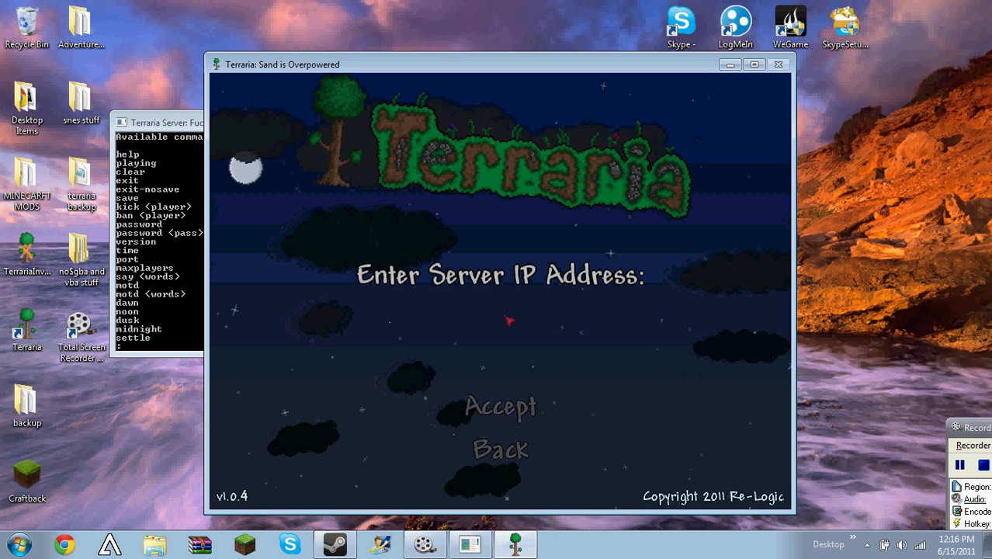
{"action": "type", "text": "5.95"}
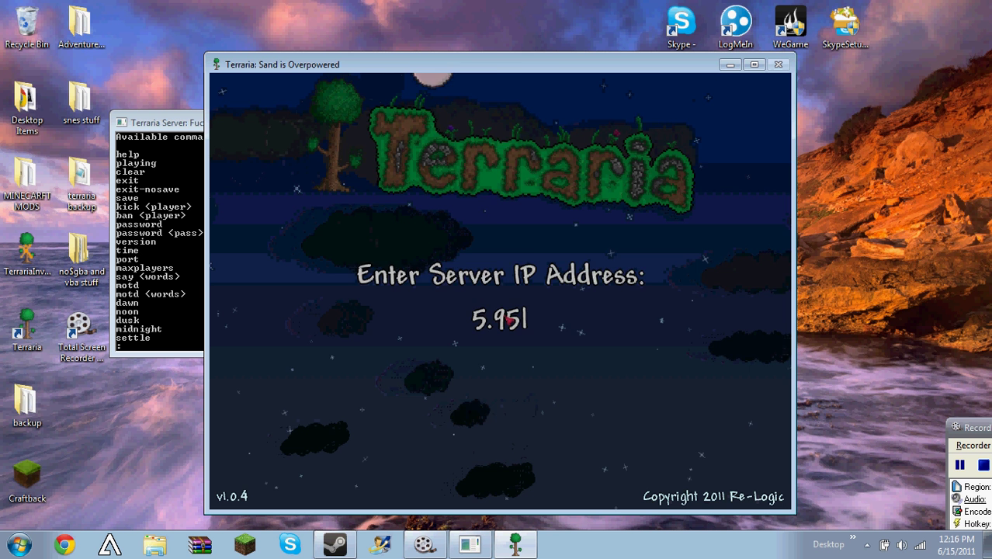
{"action": "key", "text": "Return"}
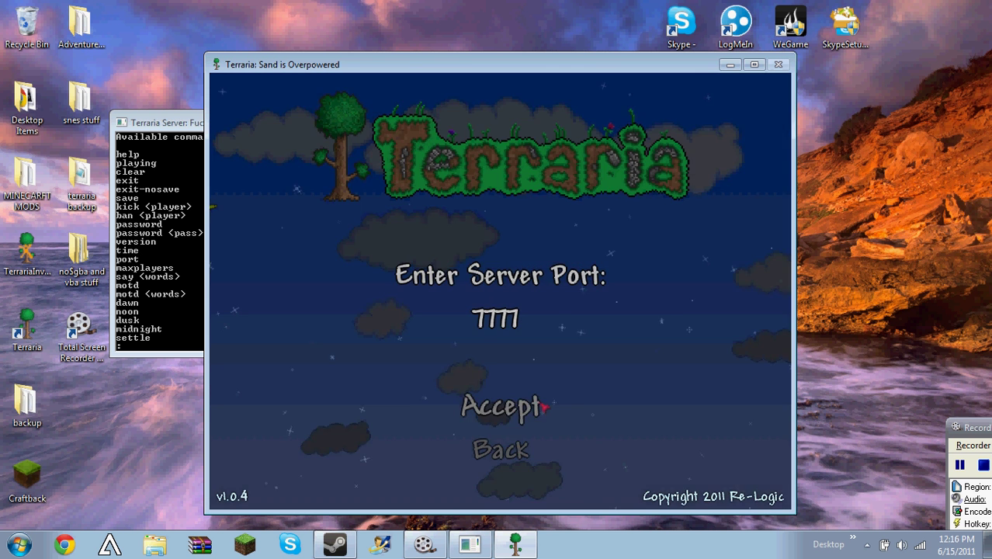
Re-pick the character, correct the server IP to 5.95.158.124 and connect on port 7777
{"action": "left_click", "coordinate": [544, 406]}
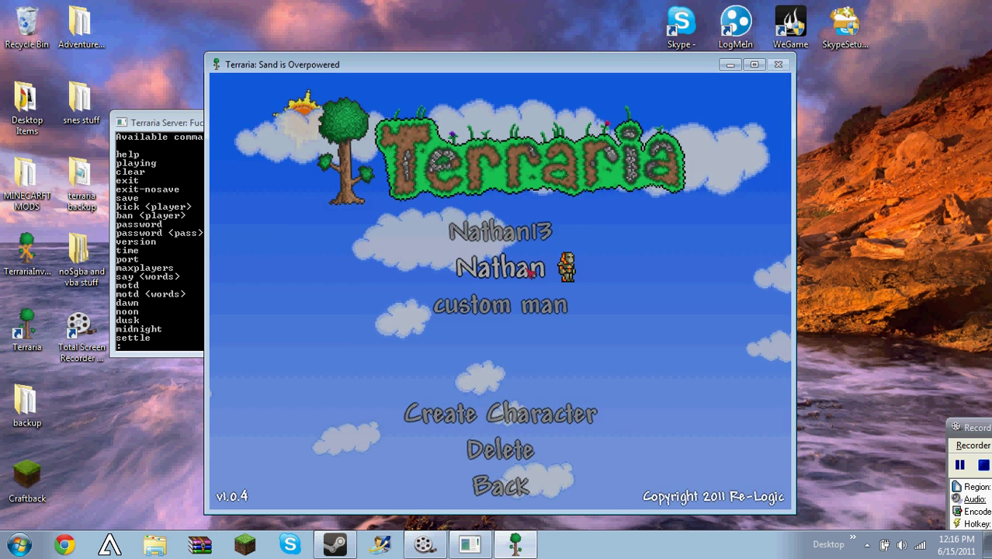
{"action": "left_click", "coordinate": [530, 270]}
{"action": "type", "text": "5.95.15"}
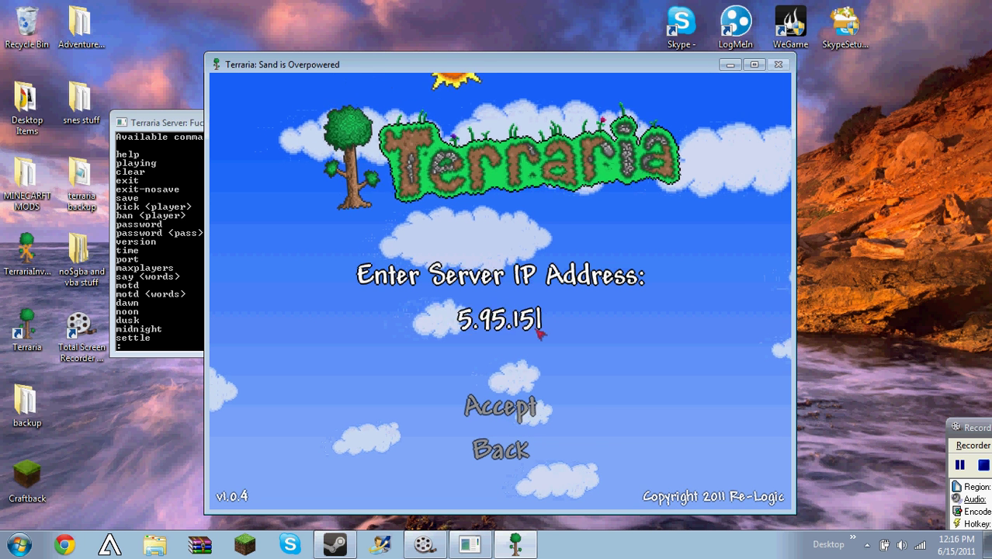
{"action": "type", "text": "183"}
{"action": "key", "text": "BackSpace"}
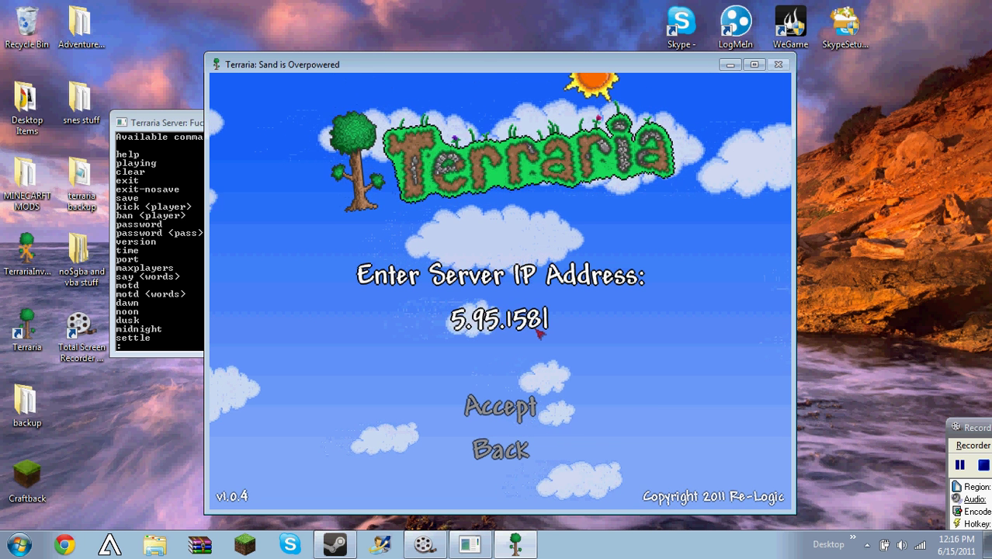
{"action": "type", "text": ".124"}
{"action": "key", "text": "Return"}
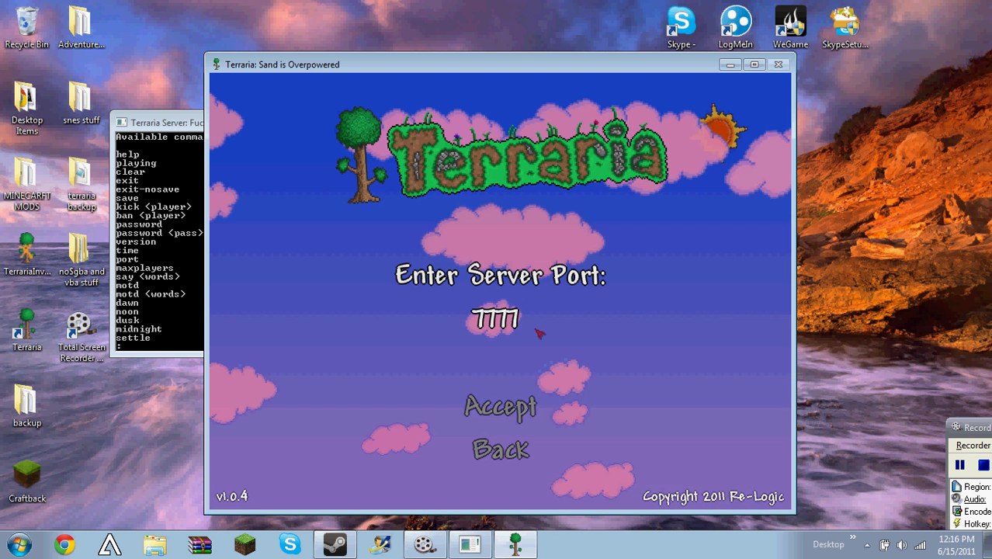
{"action": "key", "text": "Return"}
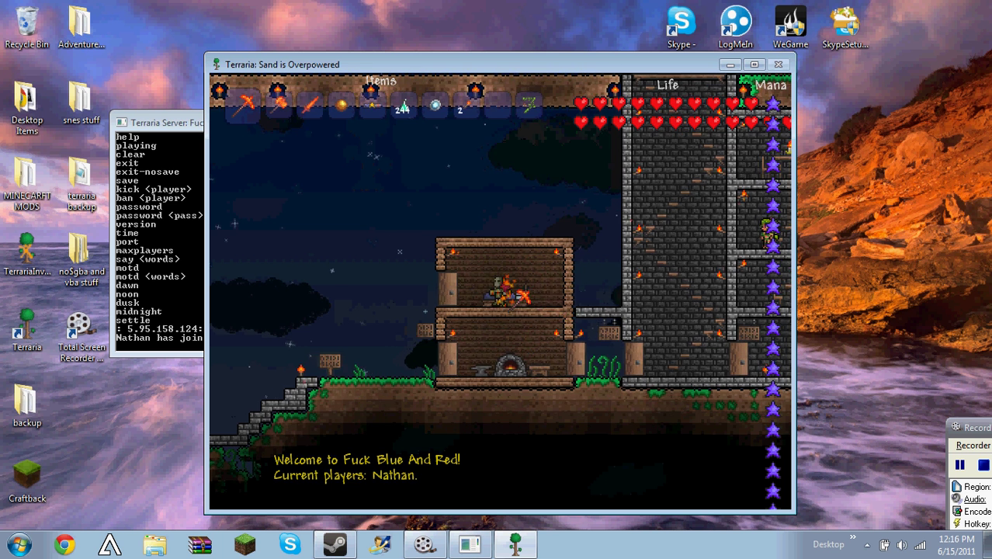
Check the server console for the player's join, then minimize the Terraria game window
{"action": "left_click", "coordinate": [185, 274]}
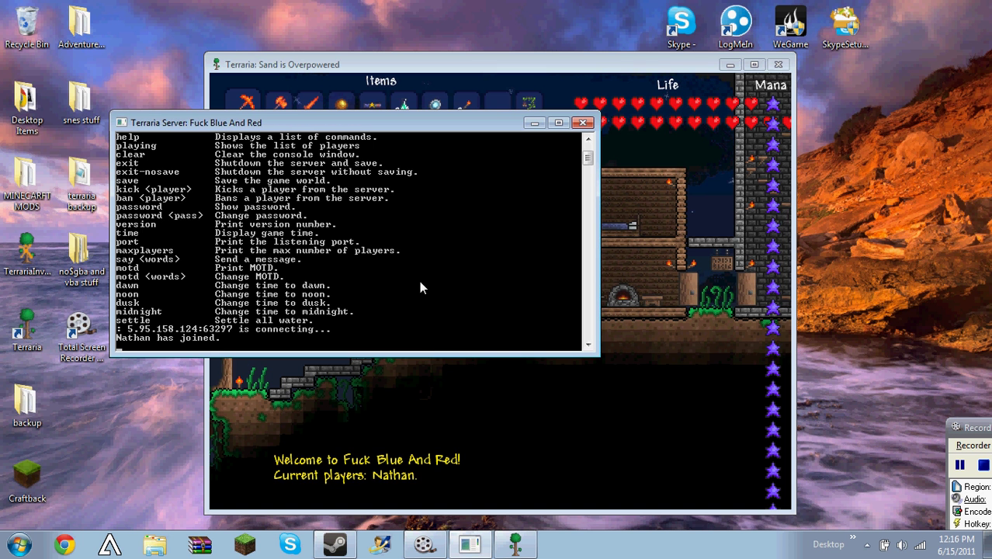
{"action": "left_click", "coordinate": [503, 461]}
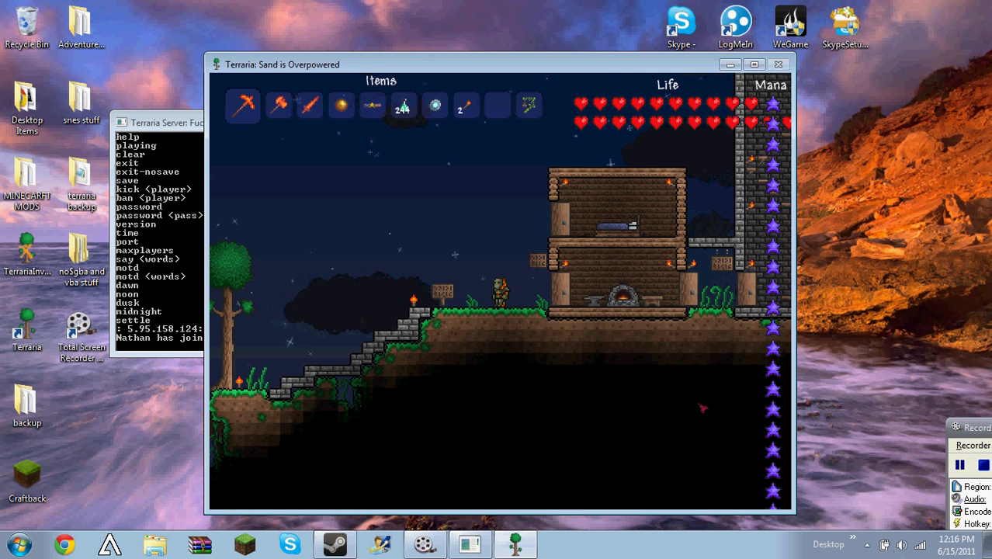
{"action": "left_click", "coordinate": [730, 65]}
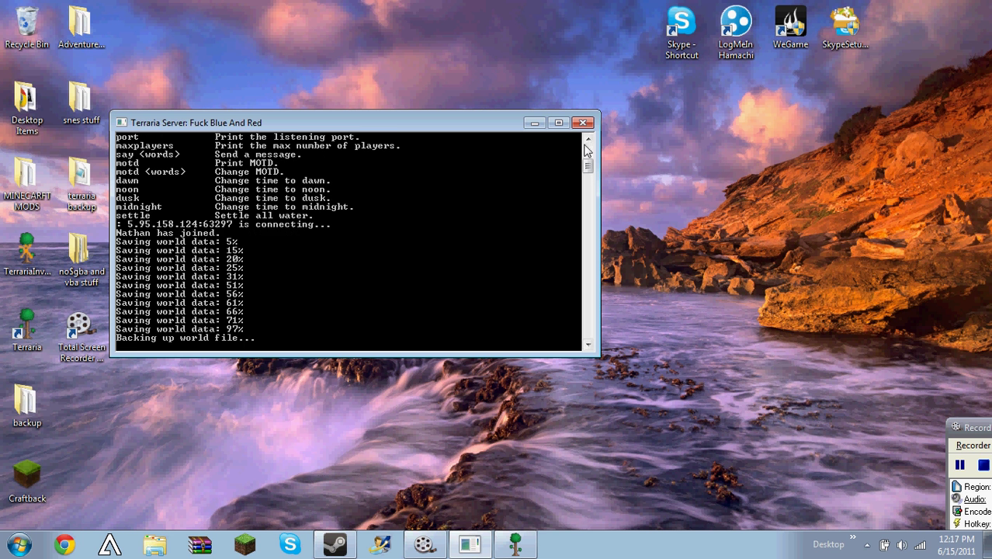
Scroll through the console's command list and run time, which reports 4:41 AM
{"action": "scroll", "coordinate": [587, 142], "scroll_direction": "up", "scroll_amount": 4}
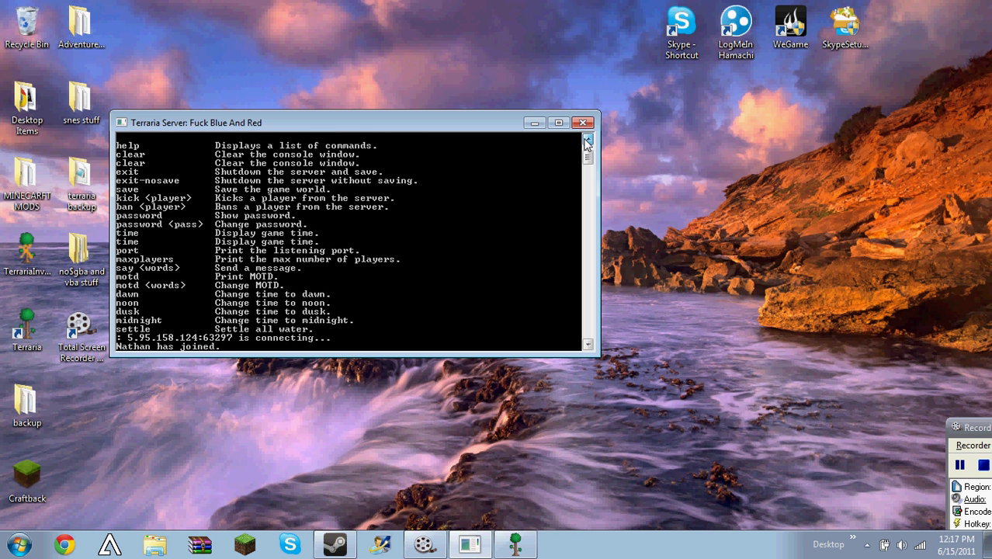
{"action": "left_click", "coordinate": [586, 139]}
{"action": "left_click", "coordinate": [587, 346]}
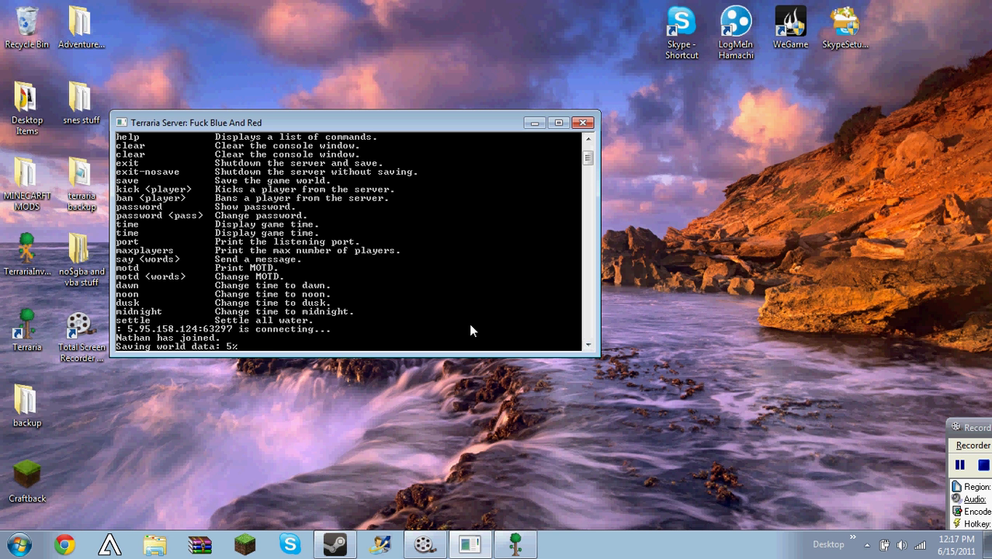
{"action": "type", "text": "time"}
{"action": "key", "text": "Return"}
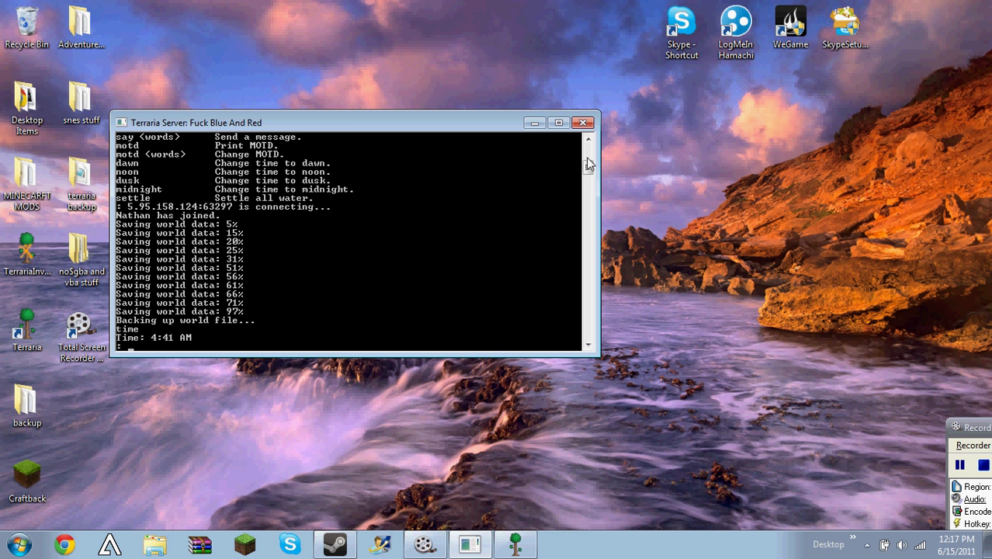
{"action": "left_click", "coordinate": [588, 138]}
{"action": "left_click", "coordinate": [588, 138]}
{"action": "double_click", "coordinate": [587, 138]}
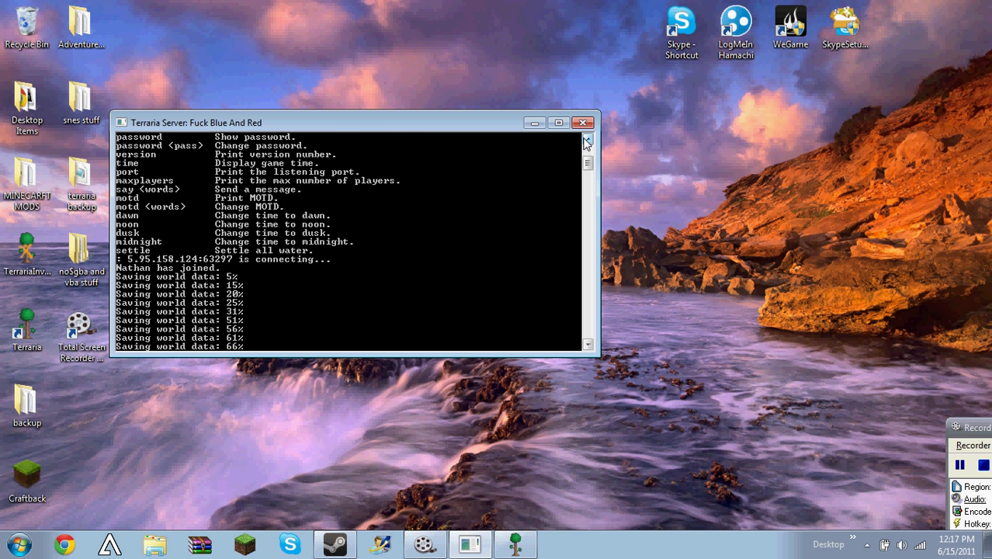
{"action": "double_click", "coordinate": [588, 138]}
{"action": "double_click", "coordinate": [588, 138]}
{"action": "double_click", "coordinate": [588, 138]}
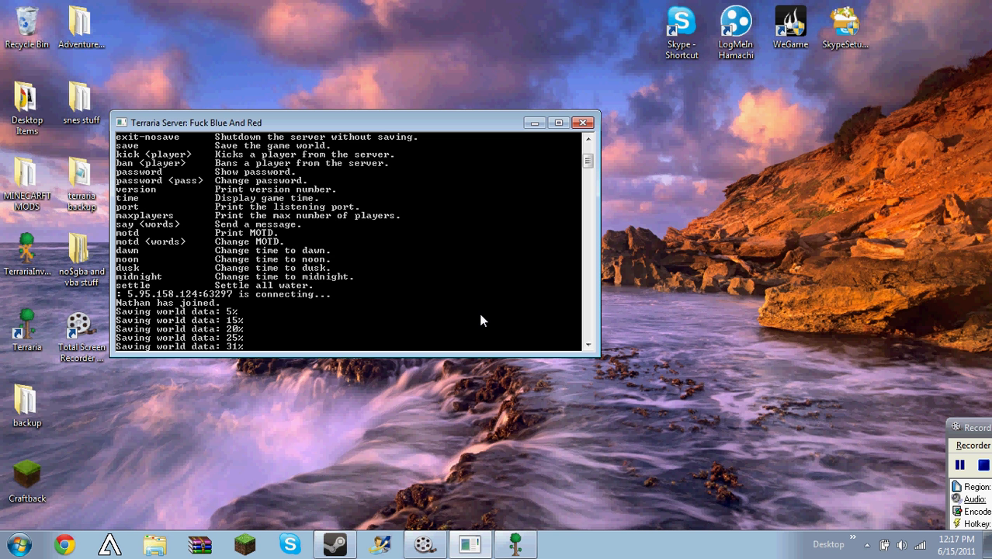
Switch to the game and back to the console, then run time again
{"action": "key", "text": "alt+Tab"}
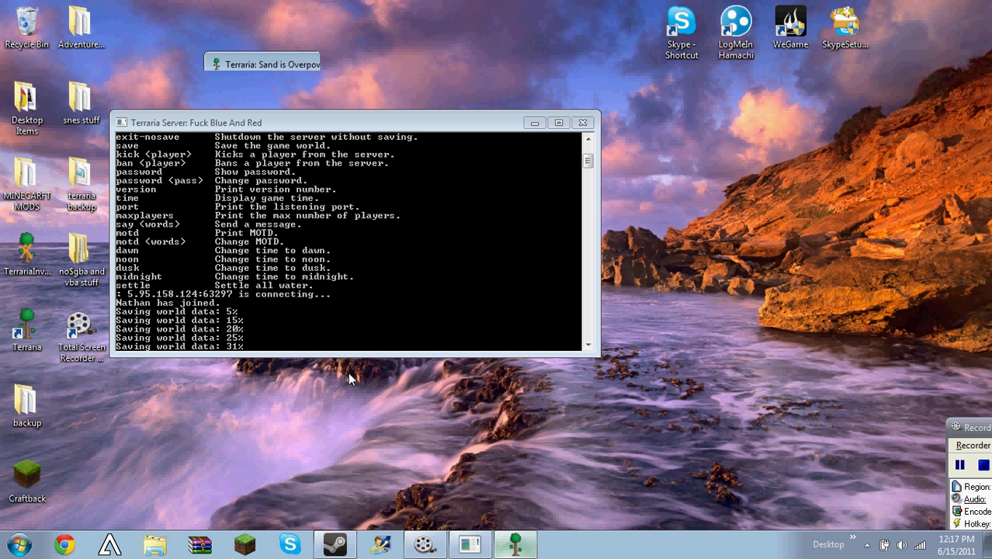
{"action": "key", "text": "alt+Tab"}
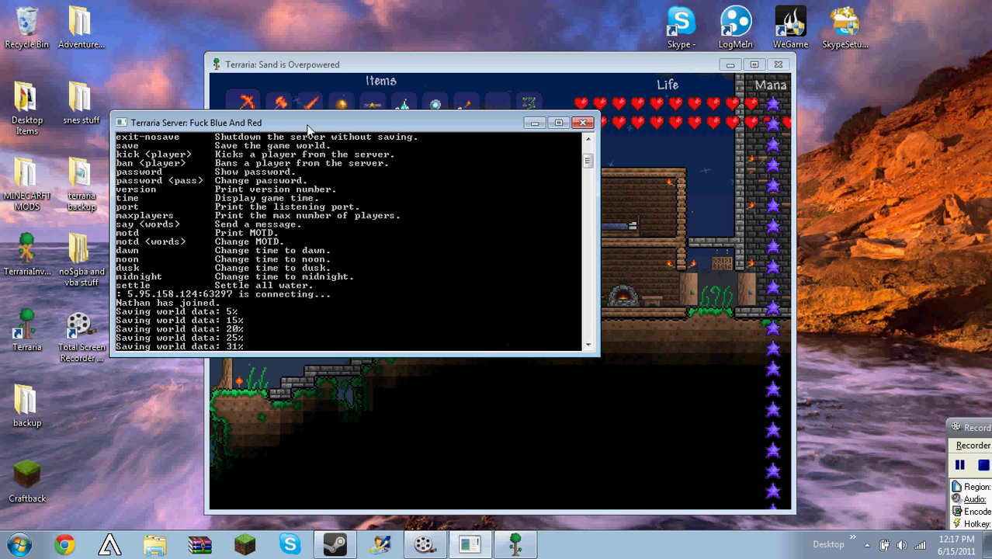
{"action": "type", "text": "time"}
{"action": "key", "text": "Return"}
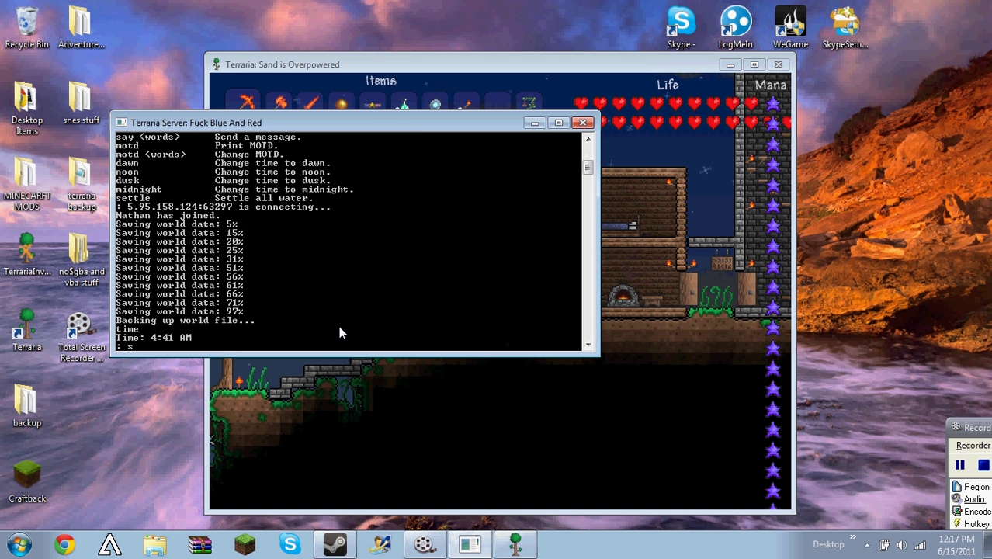
Broadcast a say greeting addressed to the player, then reply 'HiServer' in the game chat
{"action": "type", "text": "say H"}
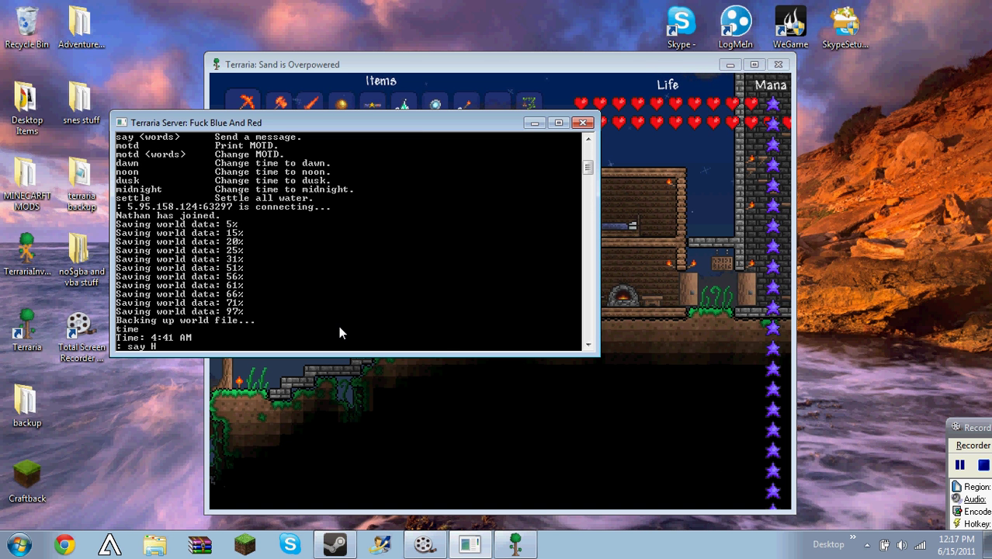
{"action": "type", "text": "i Nathan"}
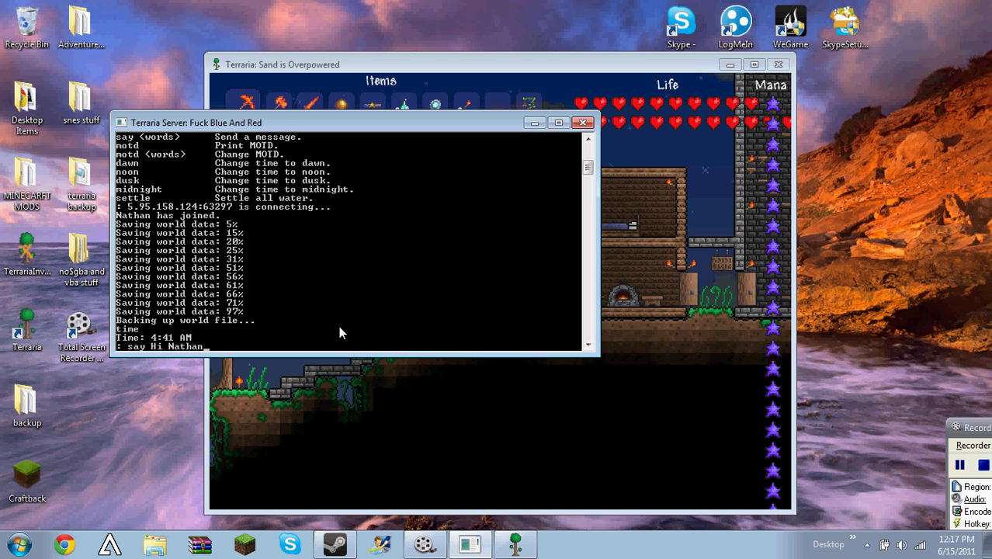
{"action": "key", "text": "Return"}
{"action": "left_click", "coordinate": [426, 454]}
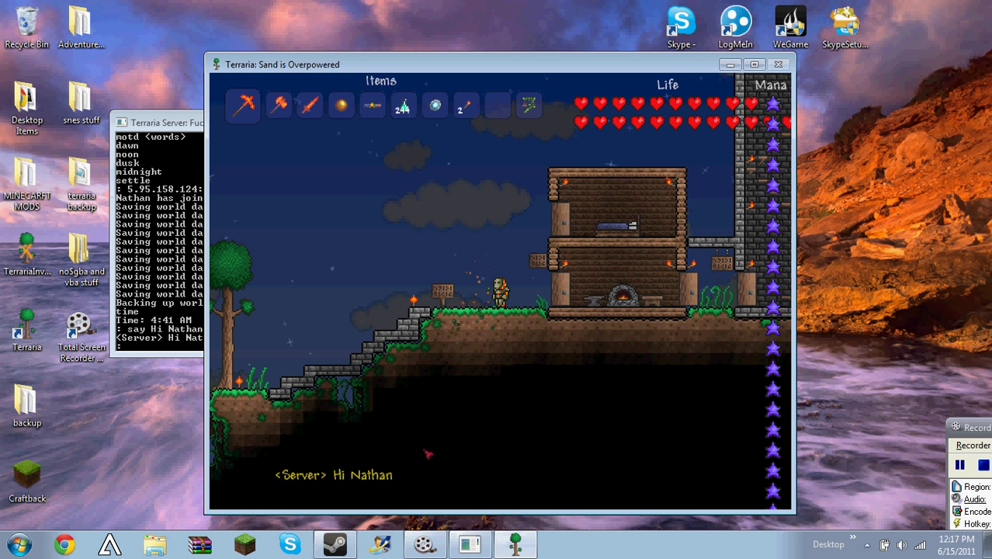
{"action": "key", "text": "Return"}
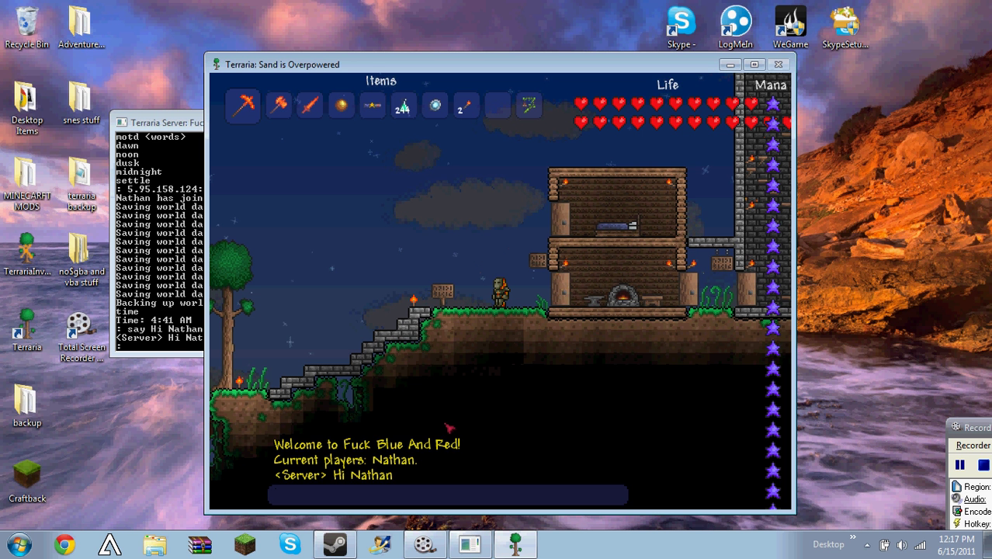
{"action": "type", "text": "HiServ"}
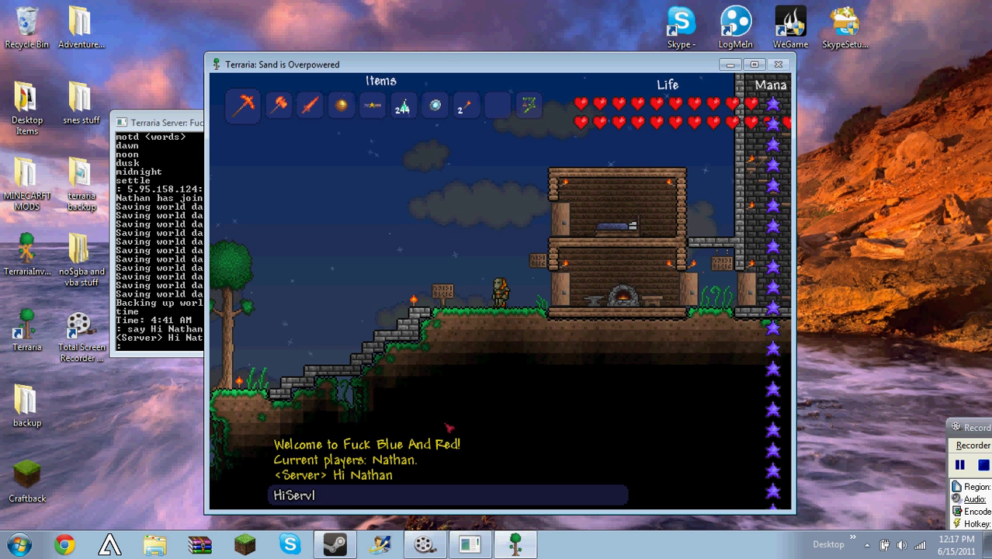
{"action": "type", "text": "er"}
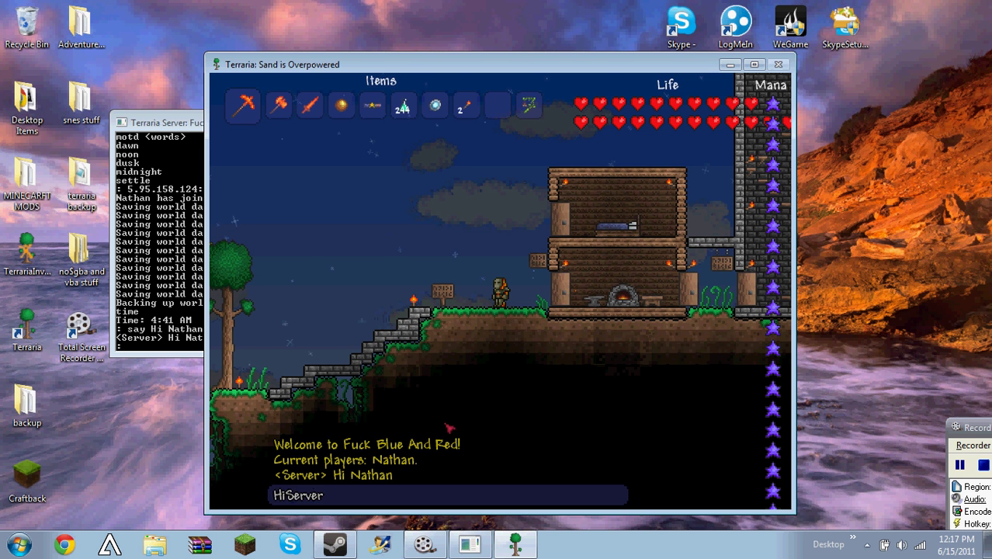
{"action": "key", "text": "Return"}
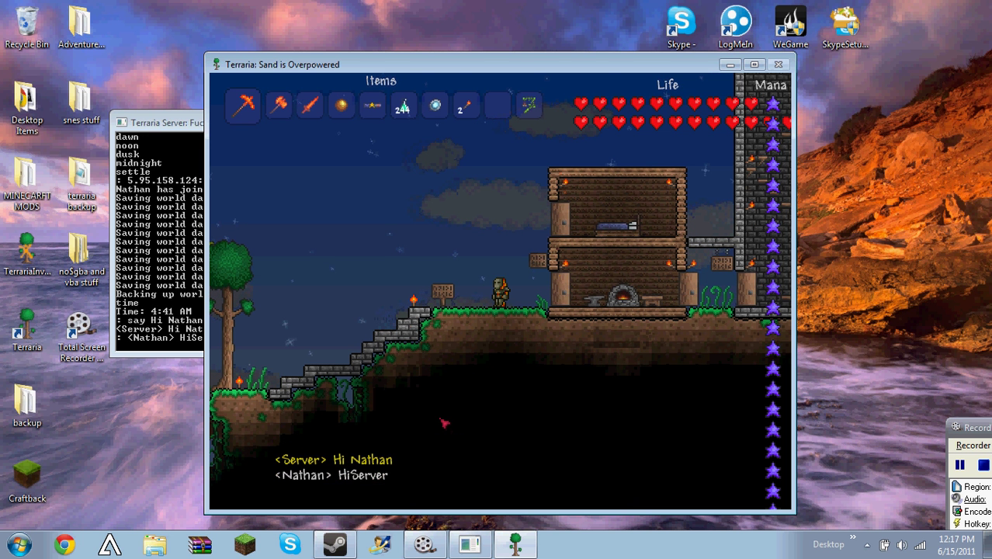
Scroll the console's command list and run motd to print the current welcome message
{"action": "left_click", "coordinate": [171, 233]}
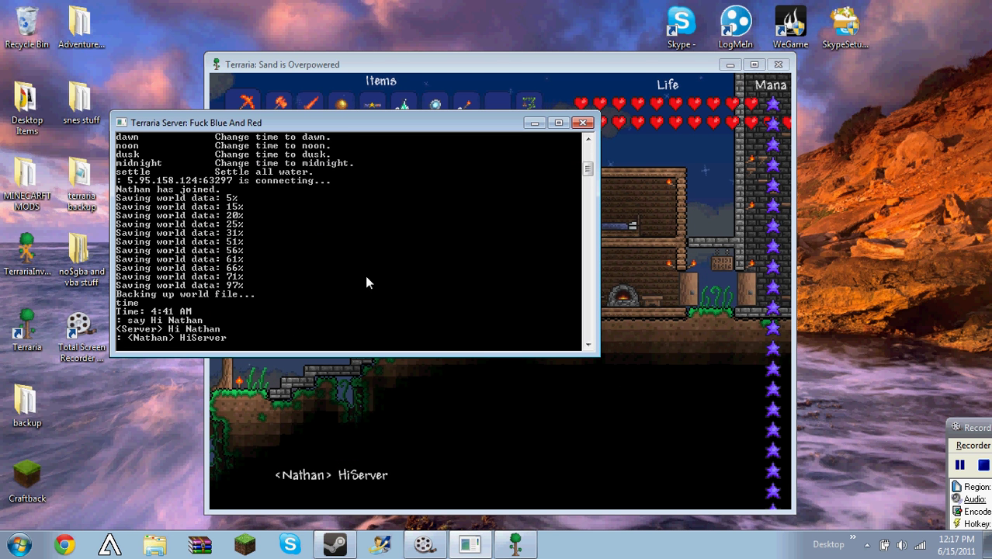
{"action": "left_click", "coordinate": [588, 139]}
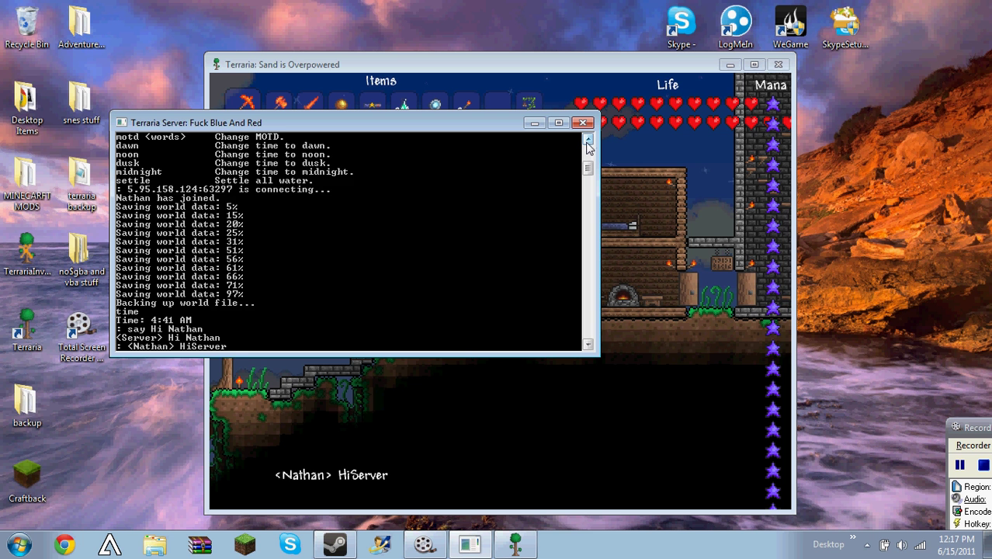
{"action": "left_click", "coordinate": [587, 139]}
{"action": "left_click", "coordinate": [588, 140]}
{"action": "left_click", "coordinate": [588, 140]}
{"action": "left_click", "coordinate": [587, 139]}
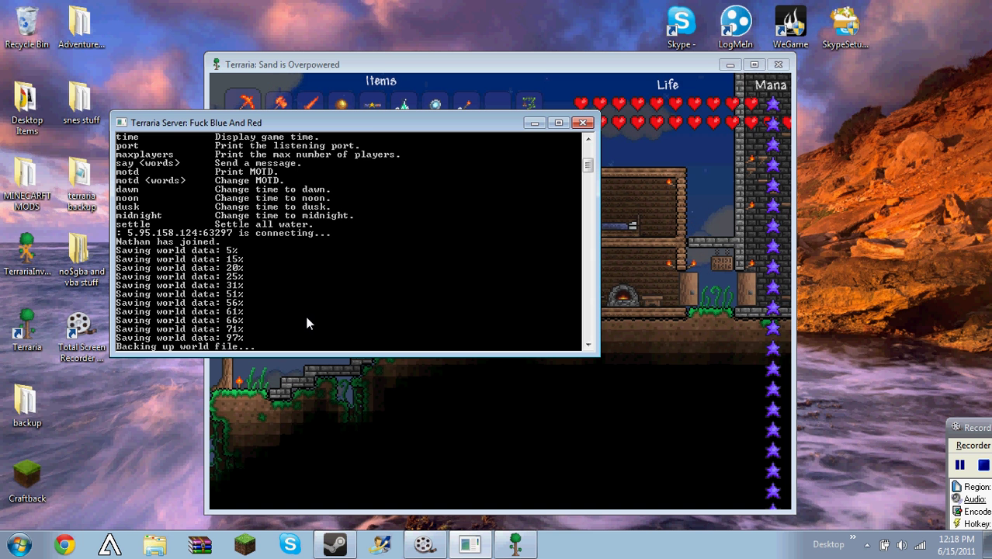
{"action": "type", "text": "mot"}
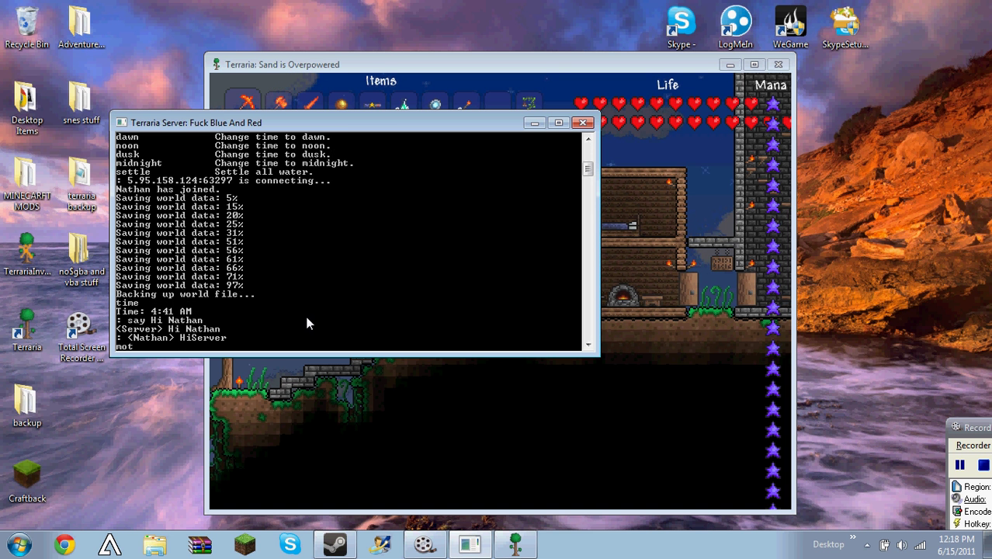
{"action": "key", "text": "Return"}
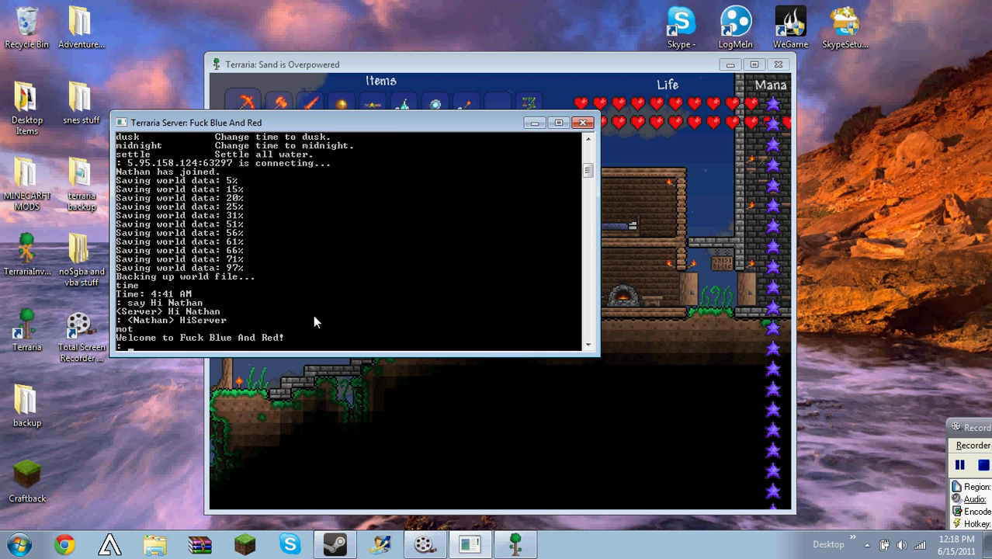
{"action": "left_click", "coordinate": [420, 411]}
Set the message of the day to 'Hi welcome to Sky Server' with the motd command
{"action": "key", "text": "Return"}
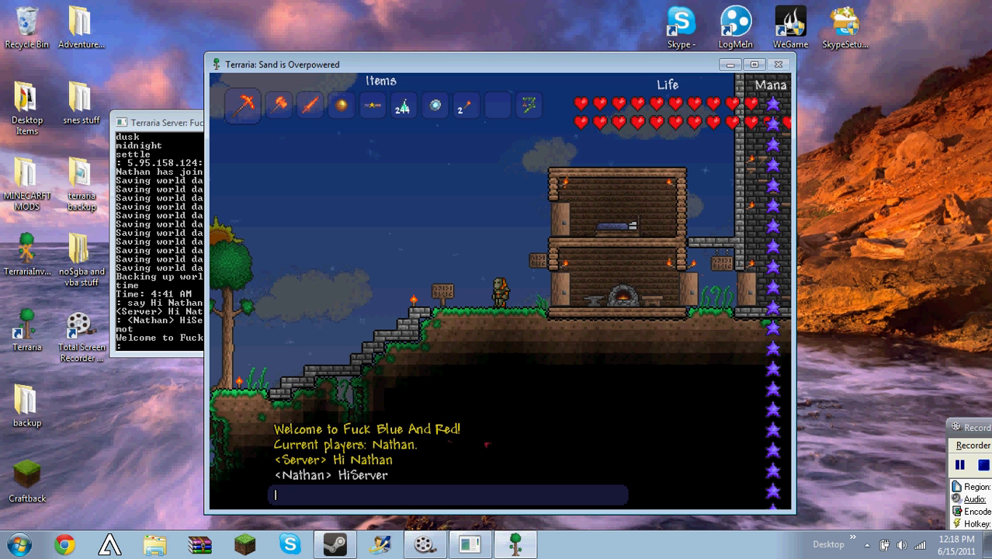
{"action": "left_click", "coordinate": [185, 334]}
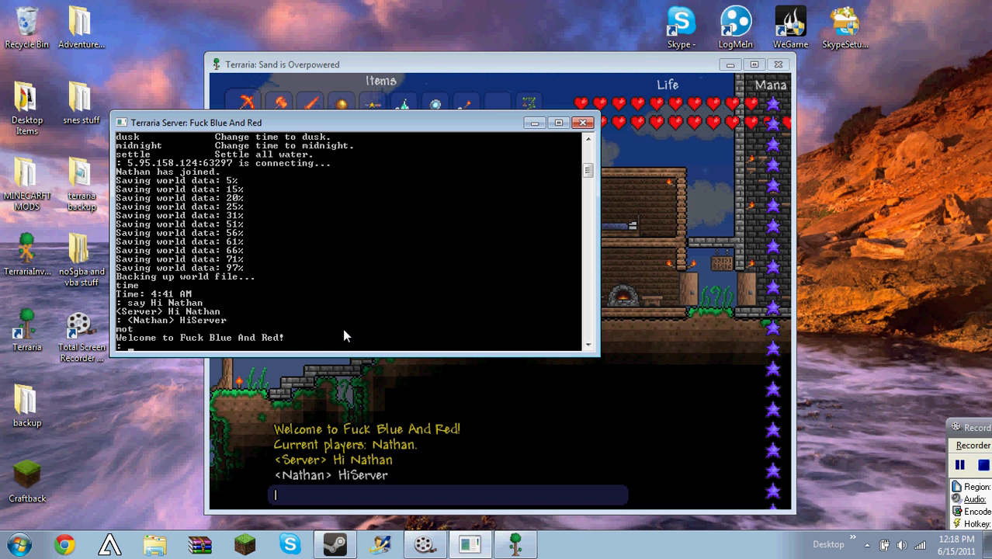
{"action": "type", "text": "motd"}
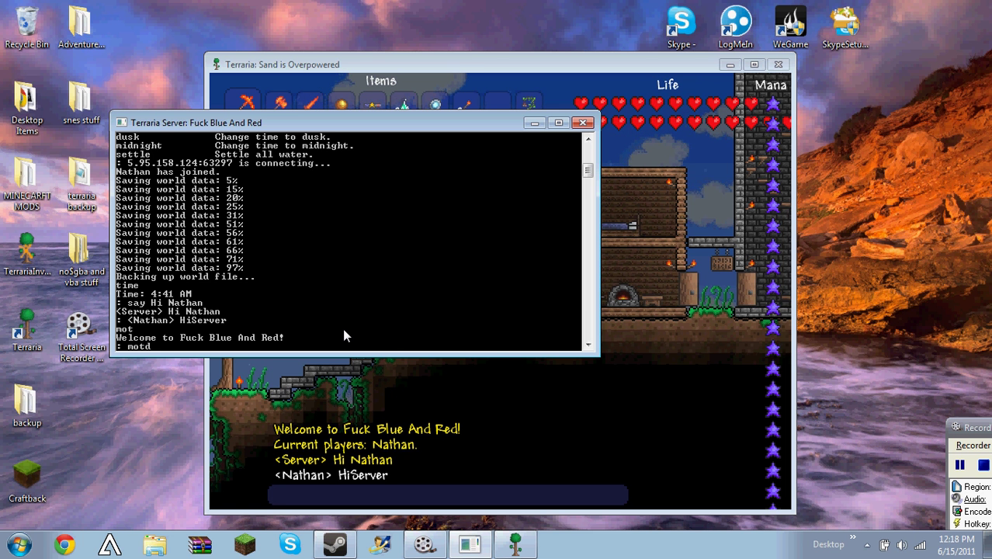
{"action": "type", "text": "Hi"}
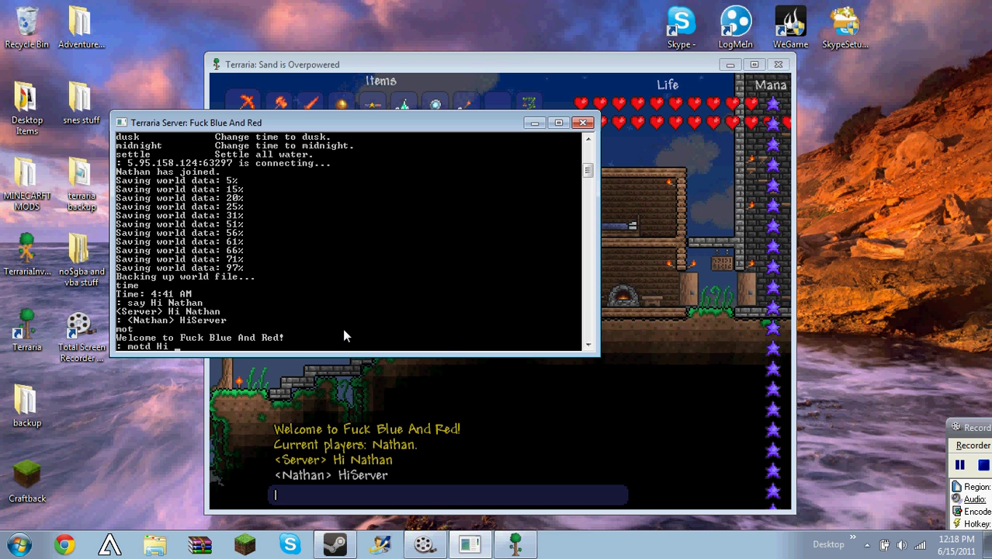
{"action": "type", "text": " wel"}
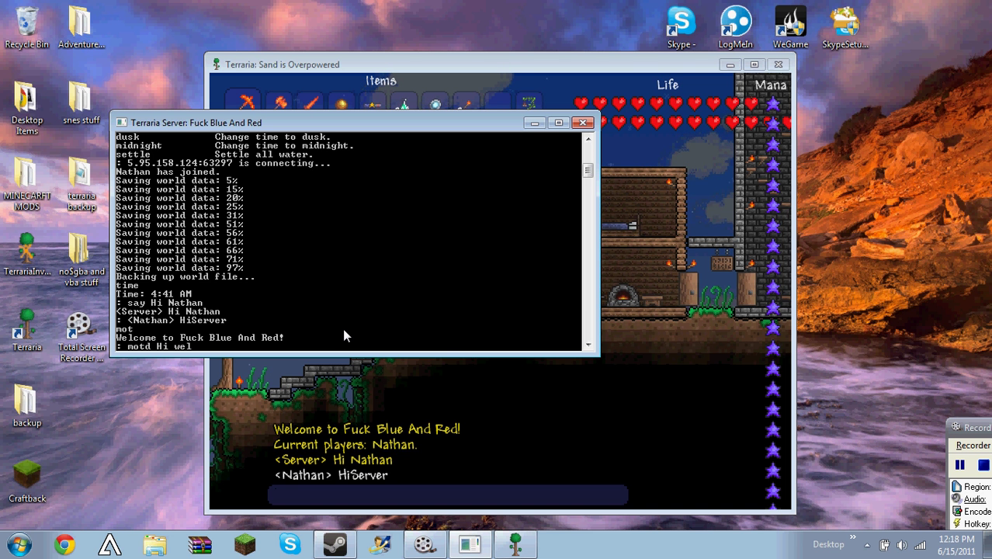
{"action": "type", "text": "come to "}
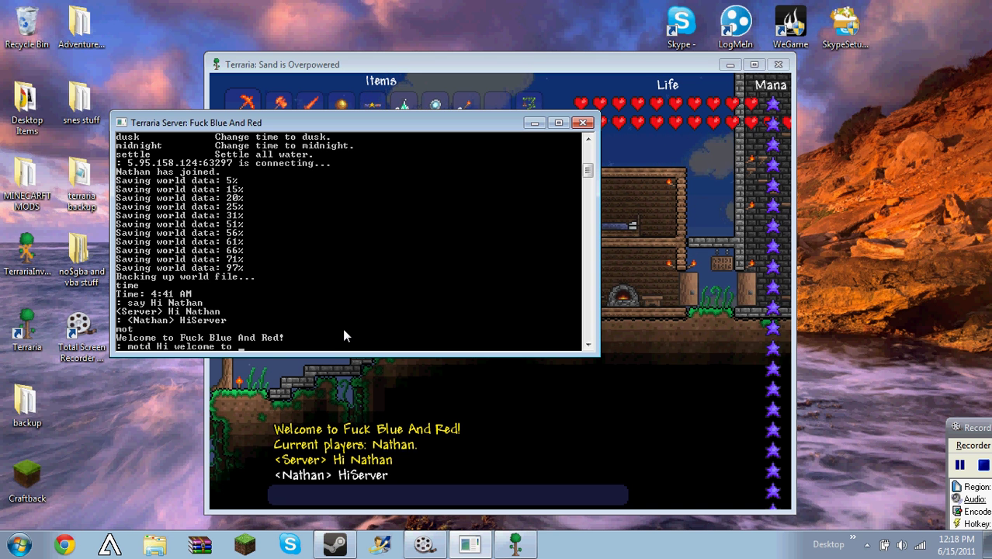
{"action": "type", "text": "S"}
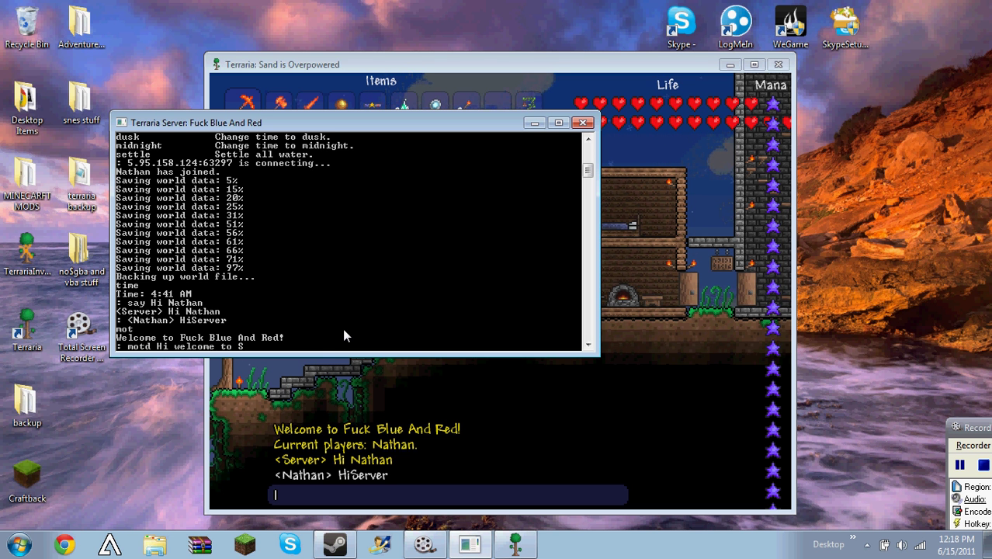
{"action": "type", "text": "k"}
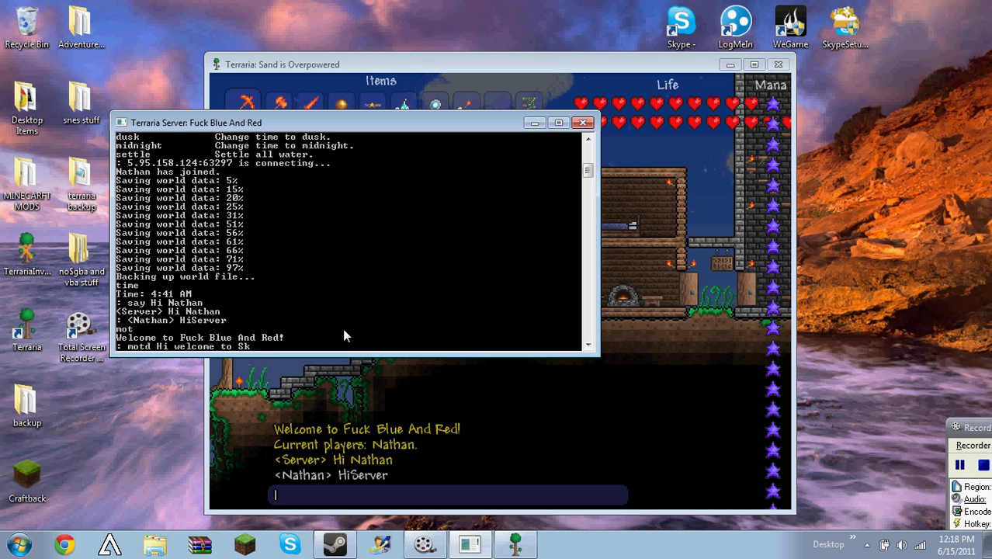
{"action": "type", "text": "y Server"}
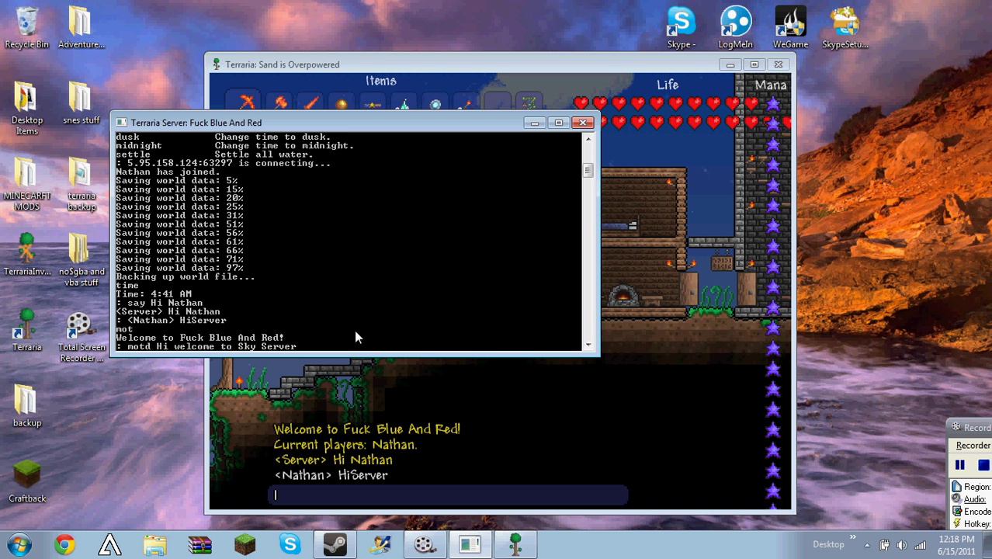
{"action": "key", "text": "Return"}
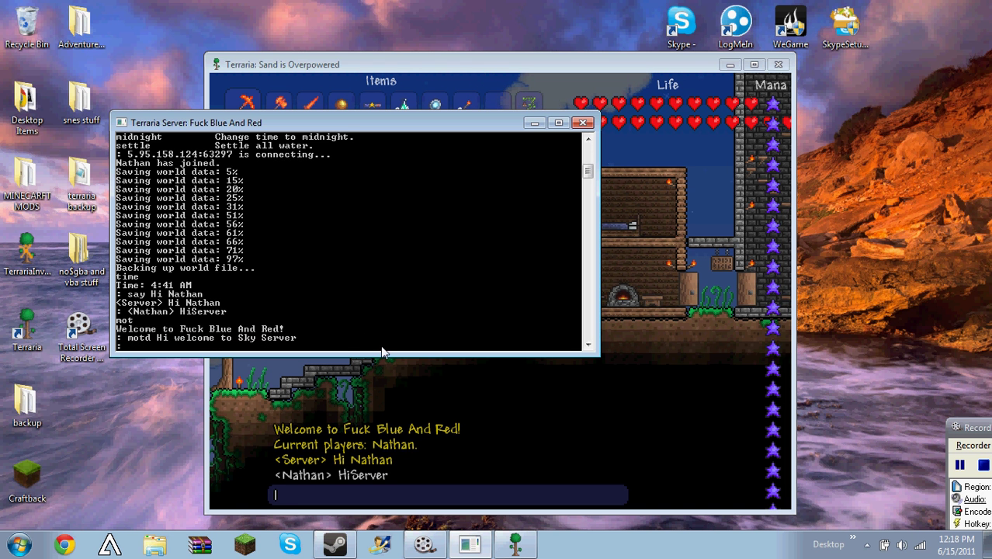
Disconnect from the server and rejoin via Multiplayer > Join with the same character and address
{"action": "left_click", "coordinate": [450, 463]}
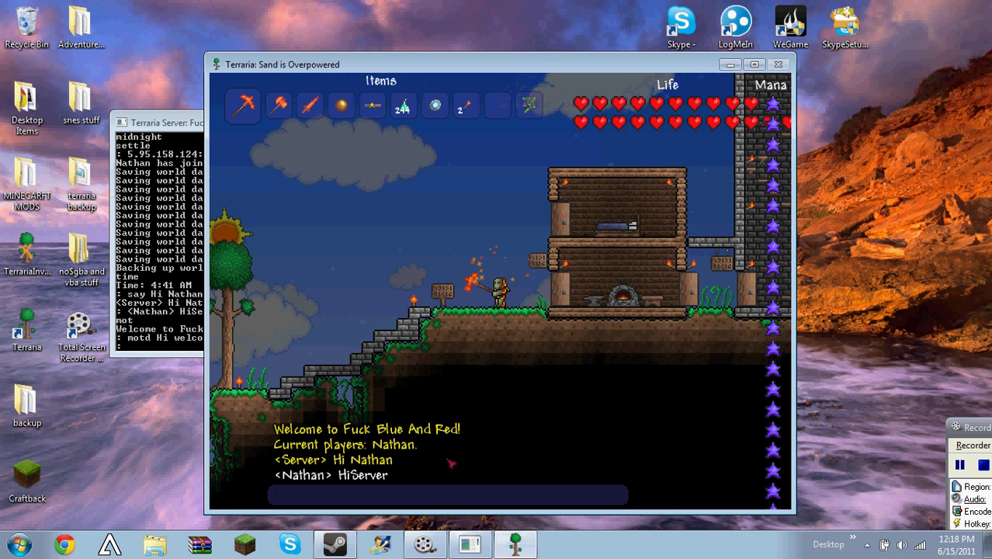
{"action": "key", "text": "Return"}
{"action": "key", "text": "Return"}
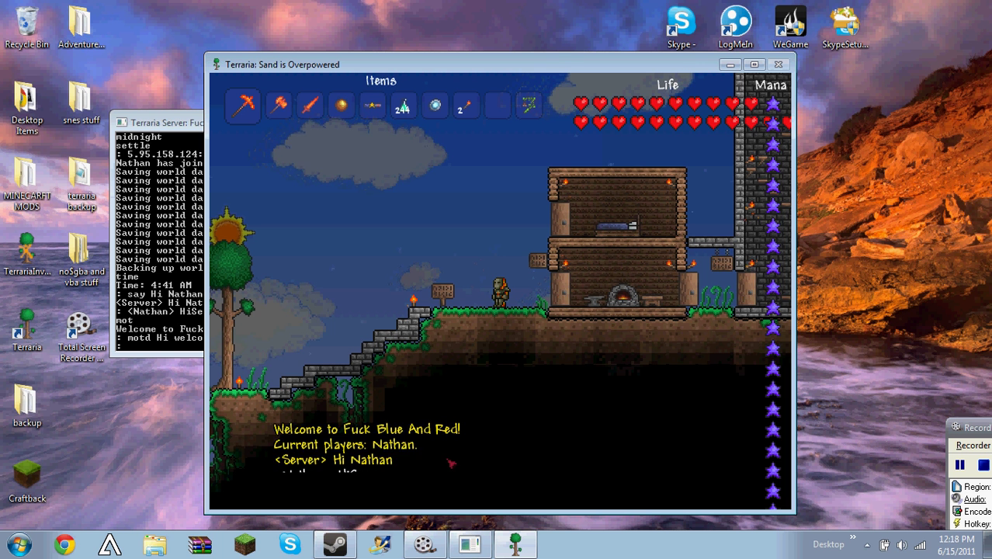
{"action": "key", "text": "Escape"}
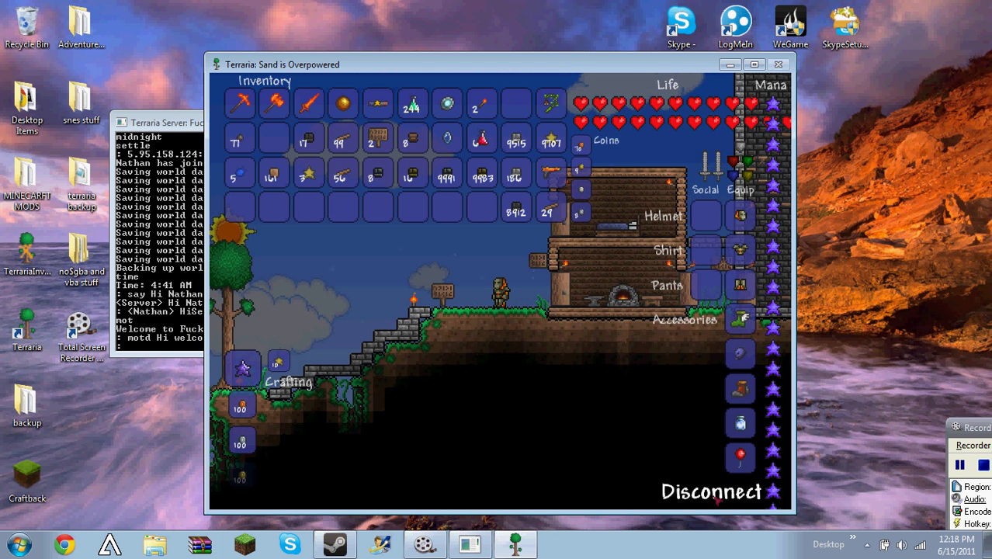
{"action": "left_click", "coordinate": [714, 497]}
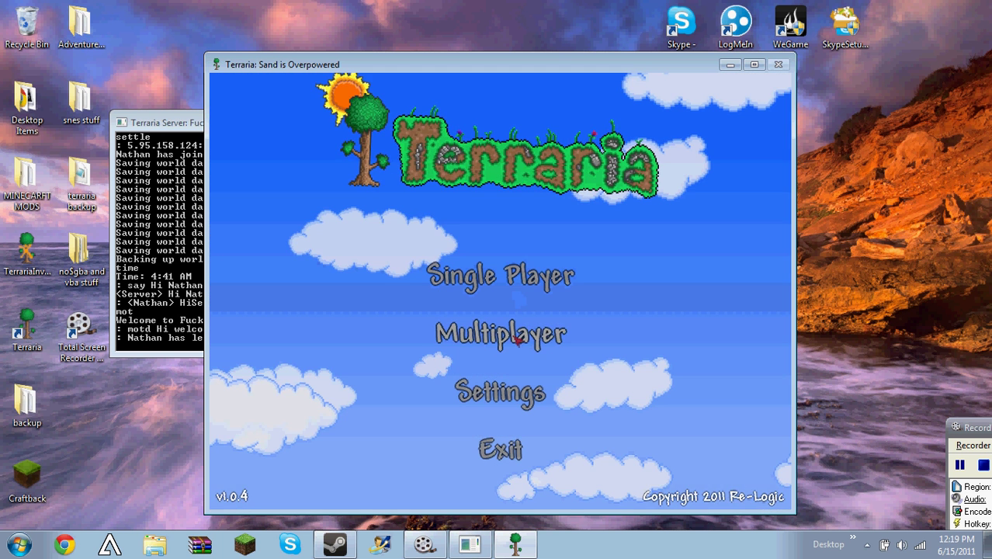
{"action": "left_click", "coordinate": [516, 340]}
{"action": "left_click", "coordinate": [500, 275]}
{"action": "left_click", "coordinate": [513, 393]}
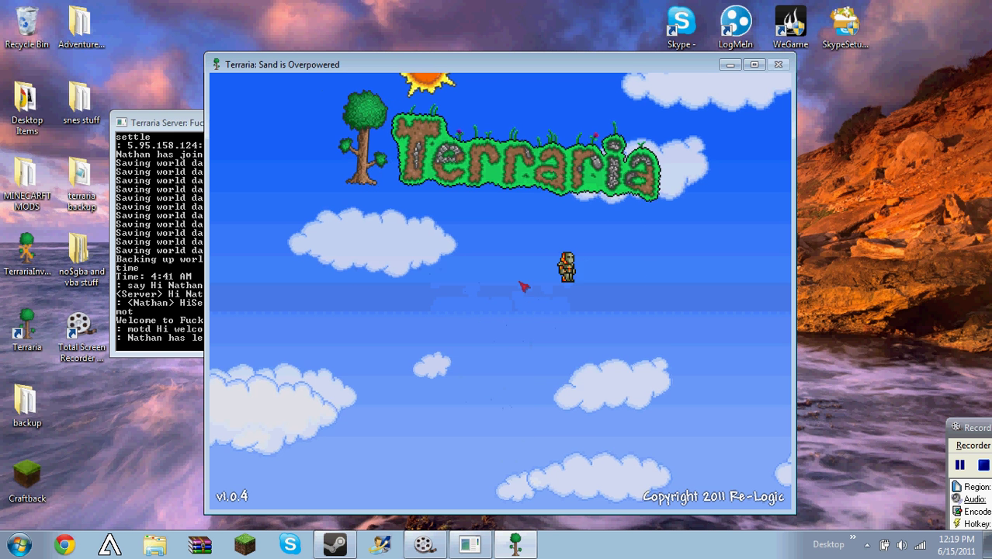
{"action": "key", "text": "Return"}
{"action": "key", "text": "Return"}
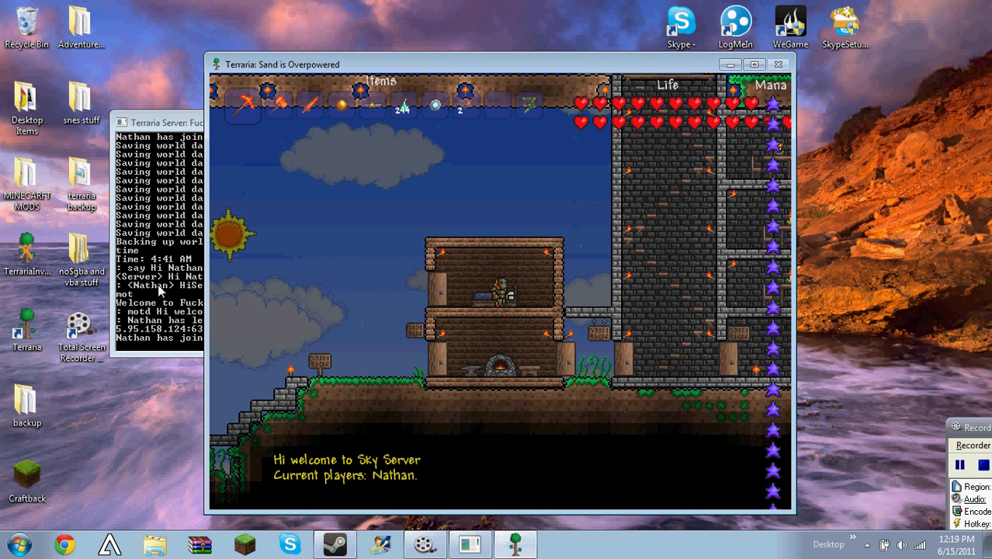
{"action": "left_click", "coordinate": [161, 289]}
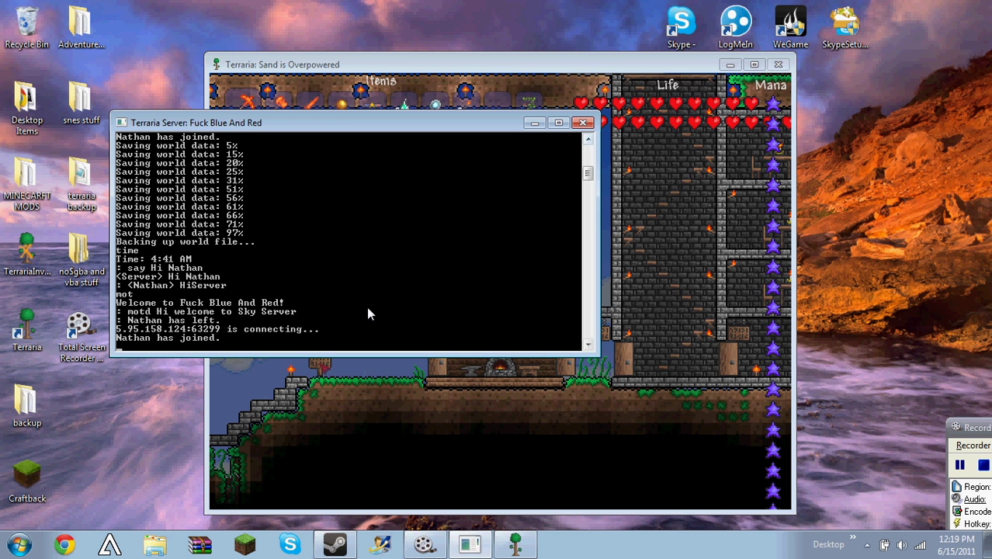
Place the game window on the right and the server console on the left, side by side
{"action": "left_click_drag", "start_coordinate": [505, 74], "coordinate": [743, 76]}
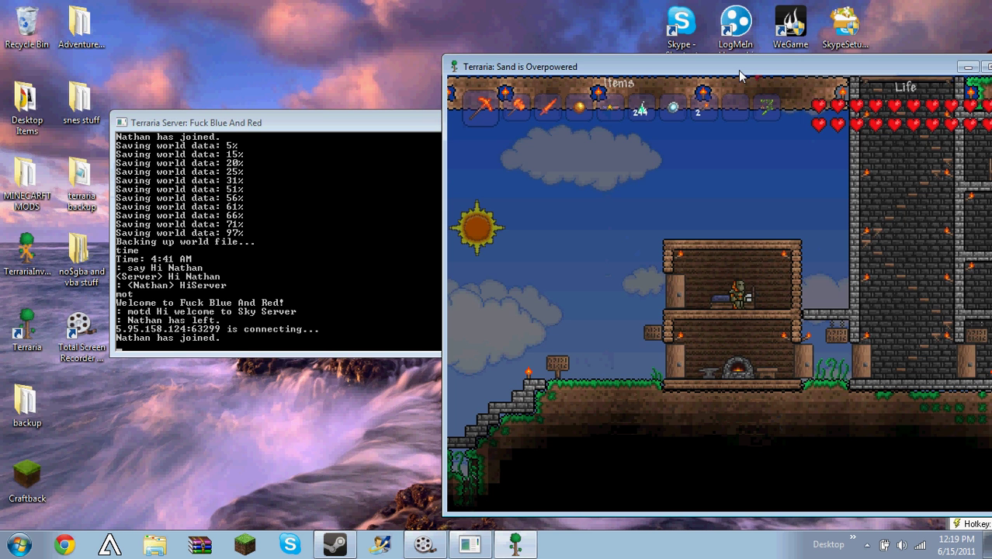
{"action": "left_click_drag", "start_coordinate": [439, 123], "coordinate": [309, 129]}
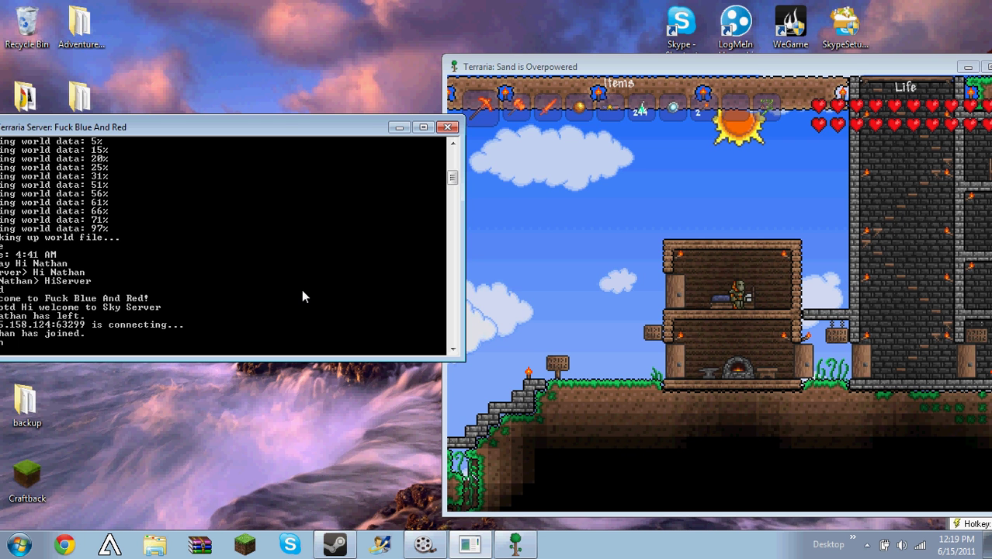
{"action": "left_click_drag", "start_coordinate": [278, 129], "coordinate": [356, 134]}
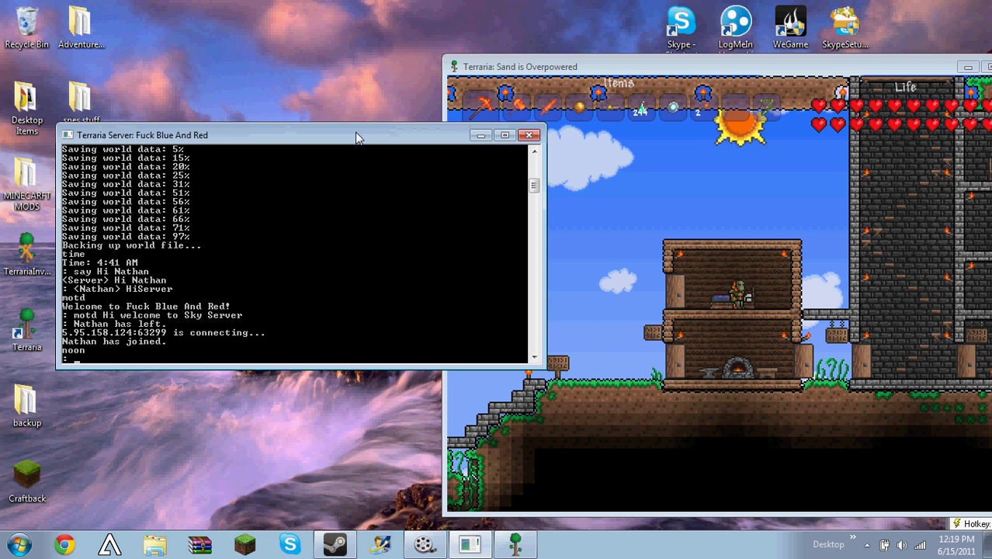
Query the current world time at the server console with the time command
{"action": "type", "text": "toim"}
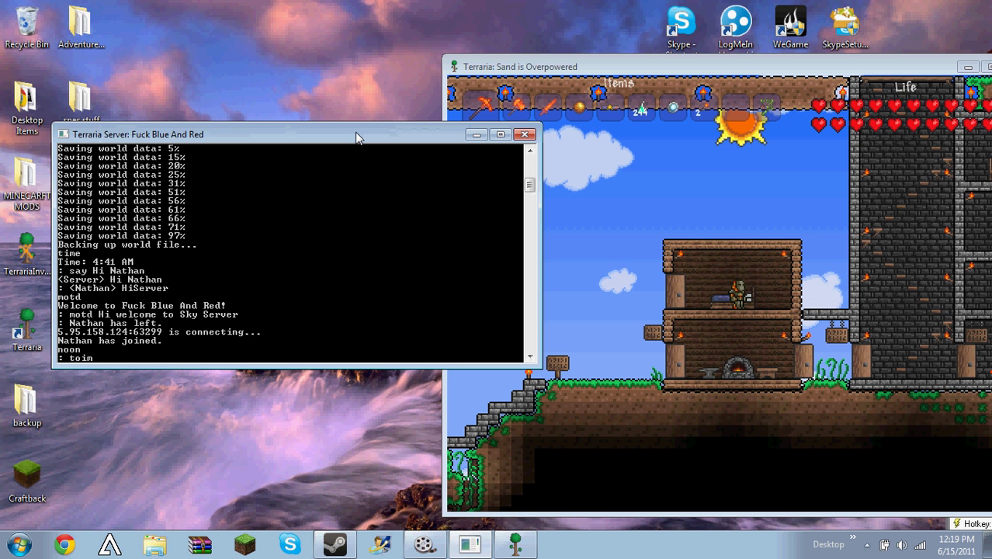
{"action": "key", "text": "BackSpace"}
{"action": "key", "text": "BackSpace"}
{"action": "key", "text": "BackSpace"}
{"action": "type", "text": "ime"}
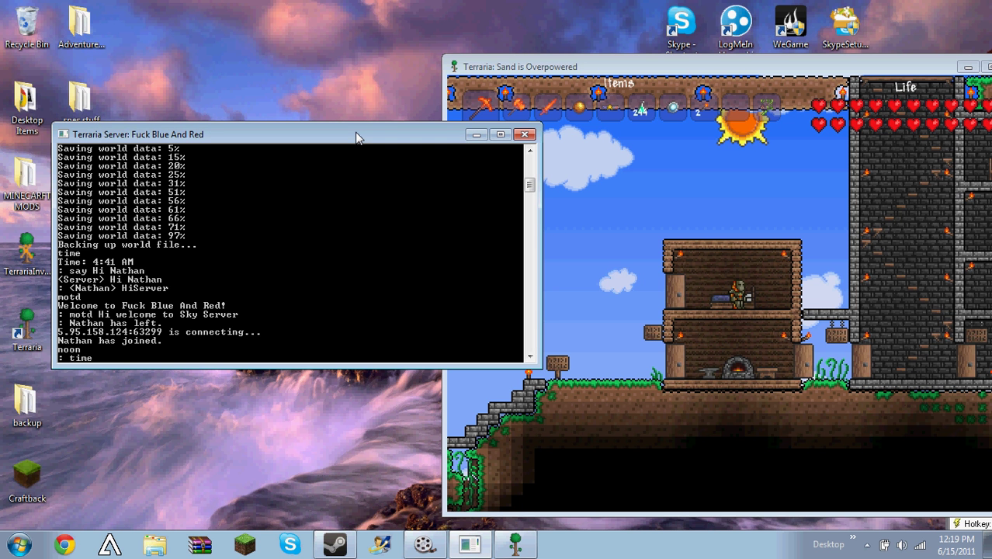
{"action": "key", "text": "Return"}
{"action": "type", "text": "time"}
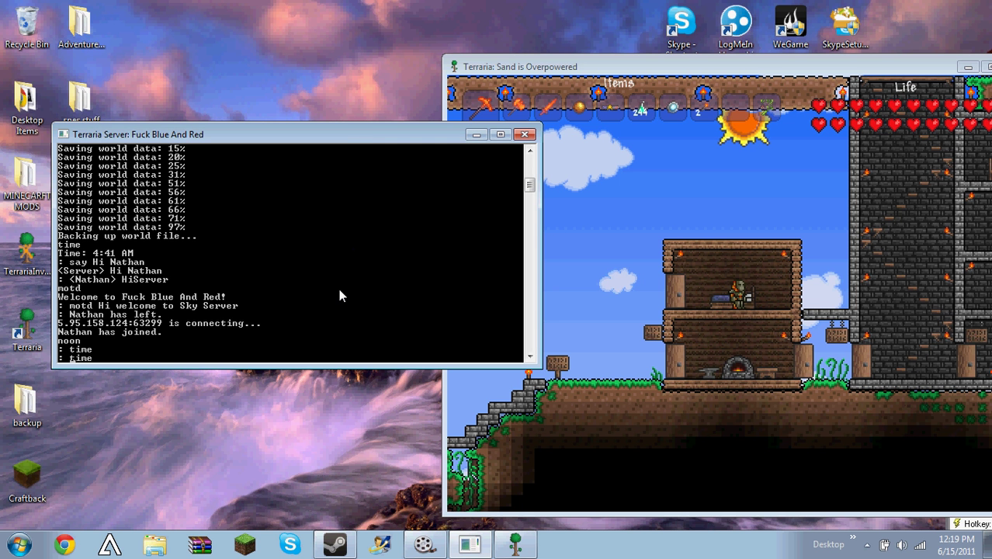
{"action": "key", "text": "Return"}
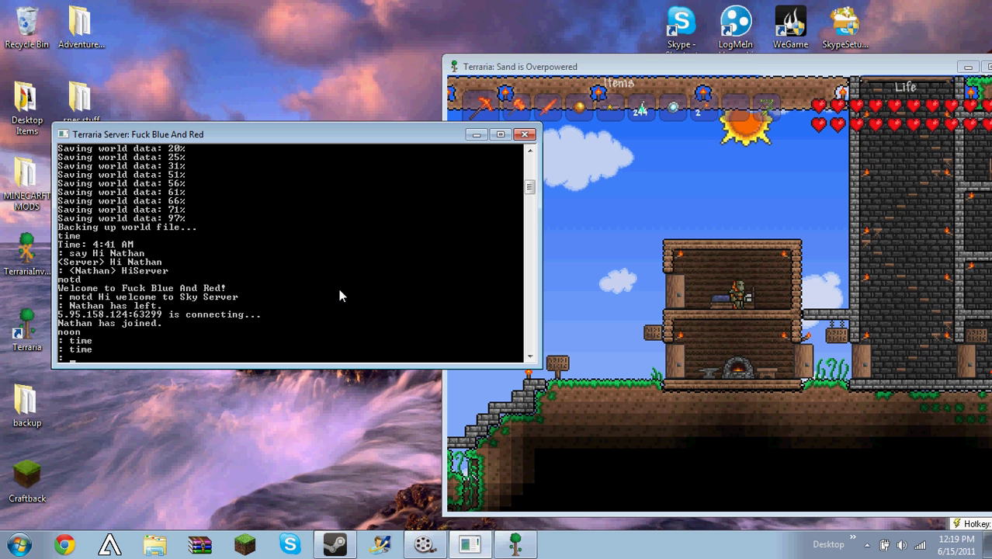
{"action": "type", "text": "time"}
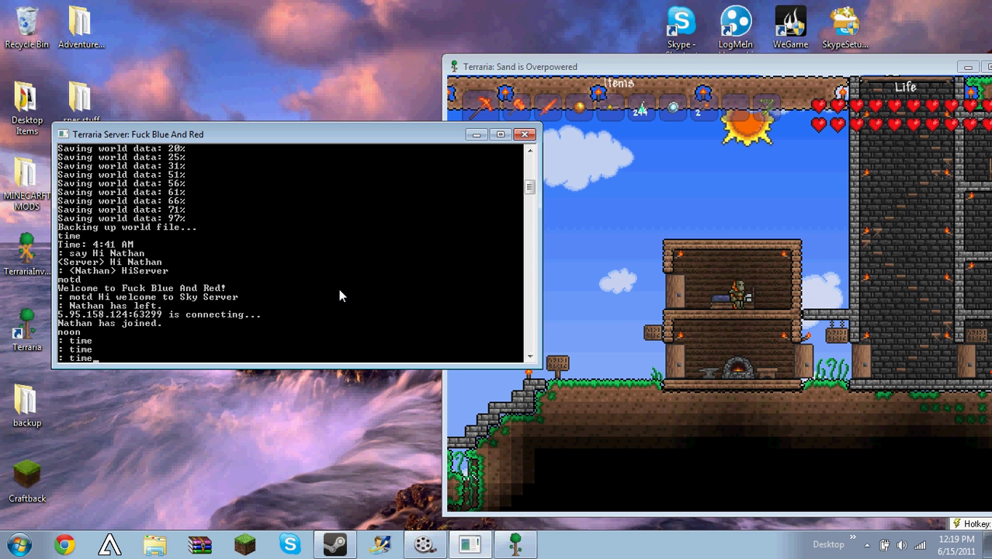
{"action": "key", "text": "Return"}
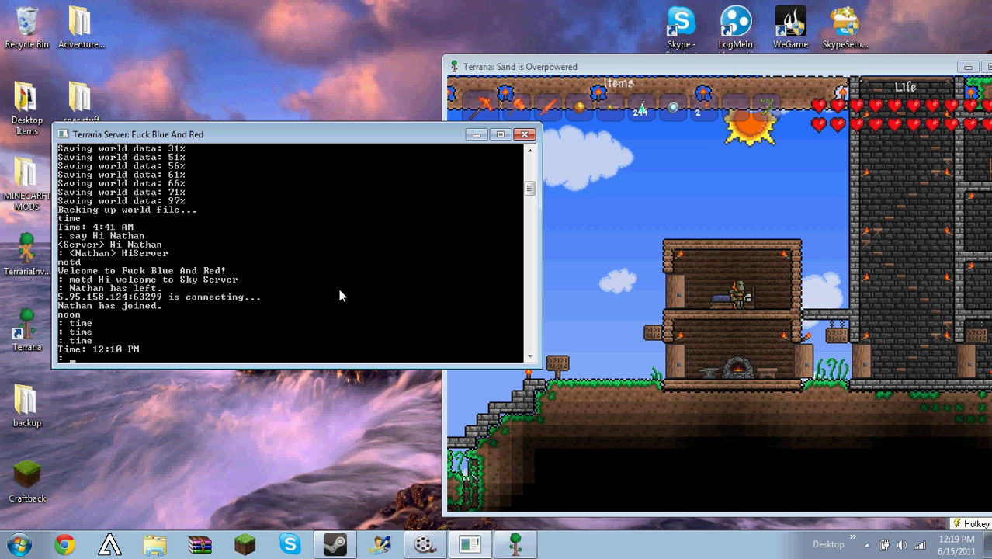
Set the world time to dawn, then dusk, checking the time after each
{"action": "type", "text": "dawn"}
{"action": "key", "text": "Return"}
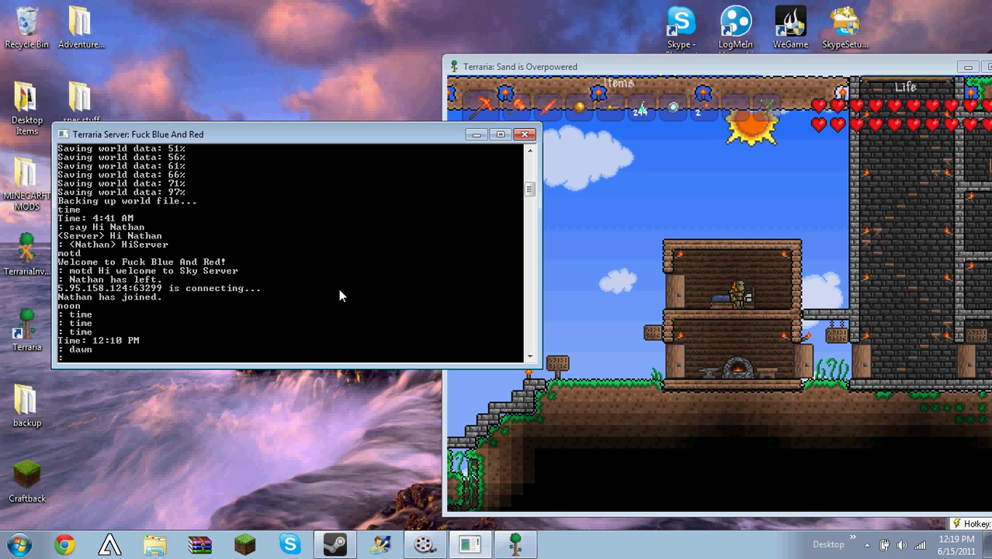
{"action": "type", "text": "time"}
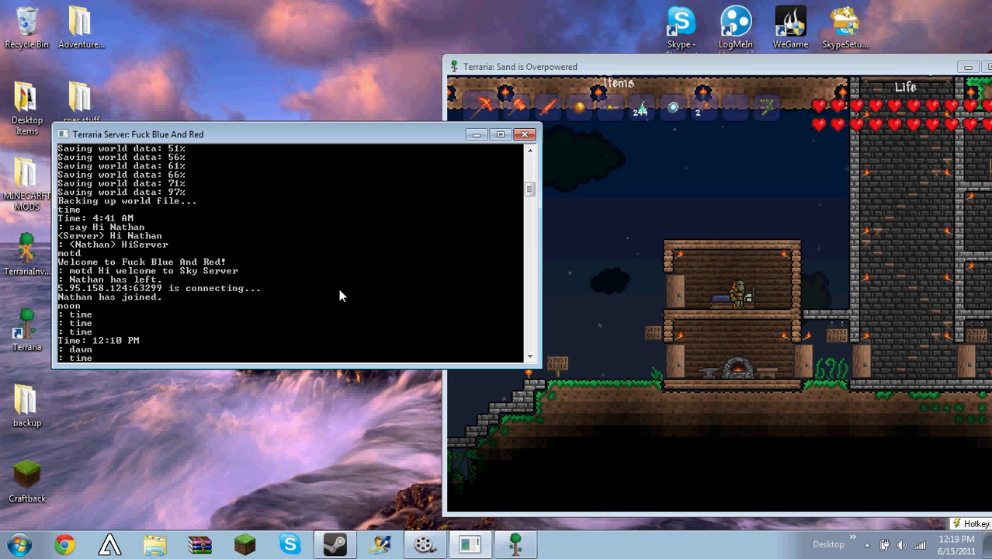
{"action": "key", "text": "Return"}
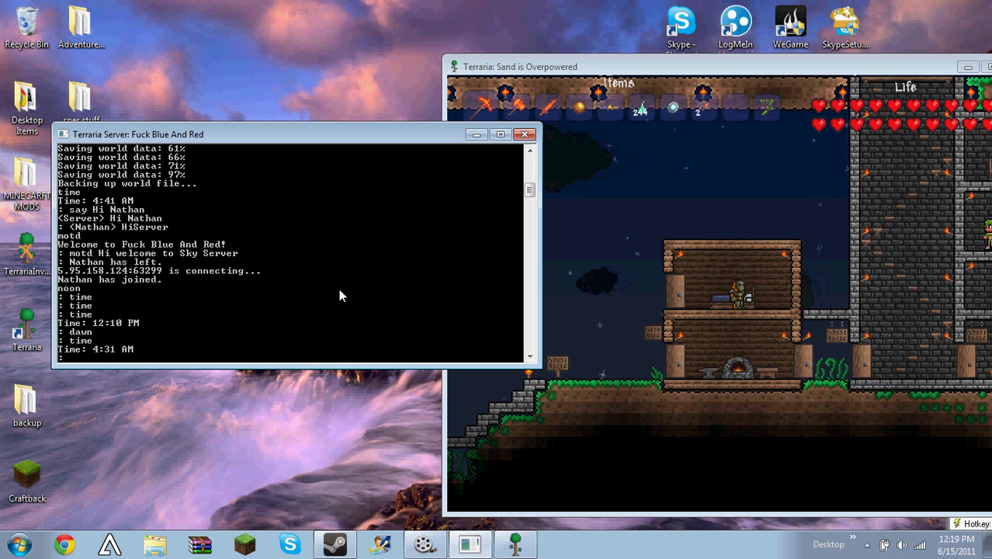
{"action": "type", "text": "du"}
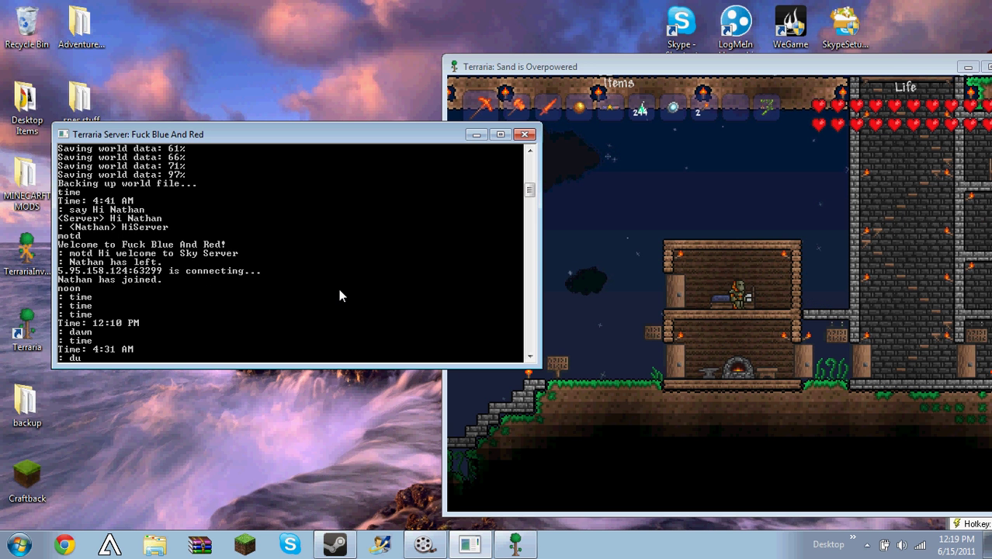
{"action": "type", "text": "sk"}
{"action": "key", "text": "Return"}
{"action": "type", "text": "ti"}
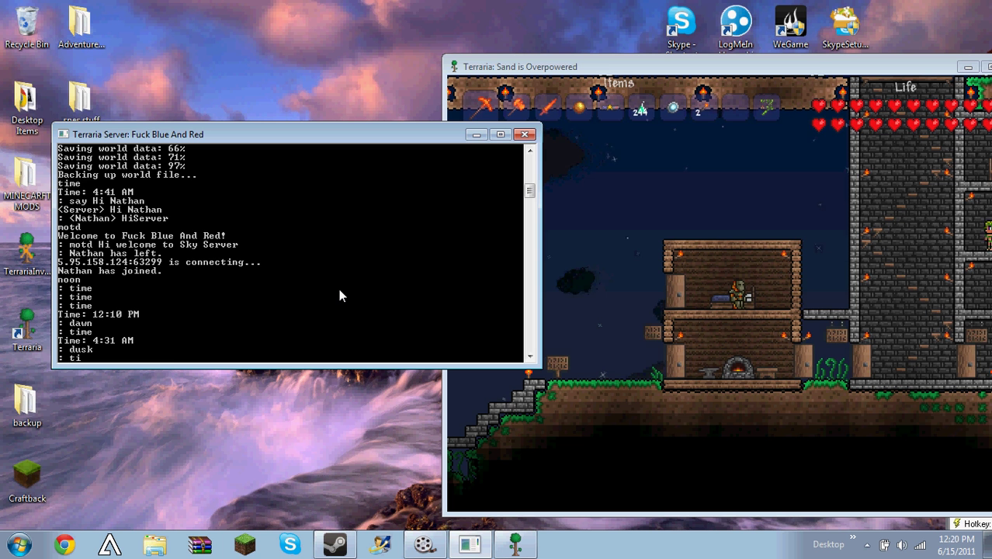
{"action": "type", "text": "me"}
{"action": "key", "text": "Return"}
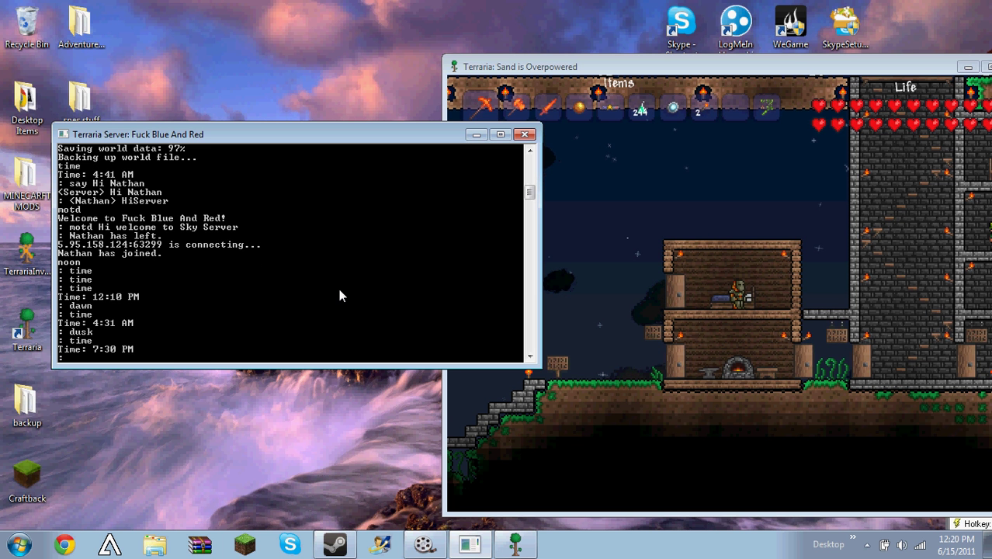
Set the time to midnight, confirm it reads 12:01 AM, and force the water to settle
{"action": "type", "text": "mi"}
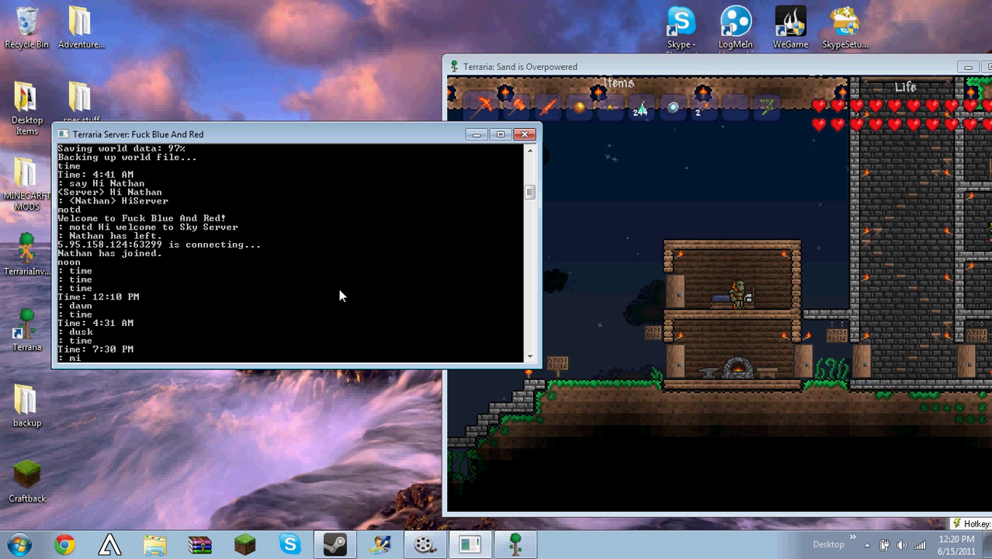
{"action": "type", "text": "dnight"}
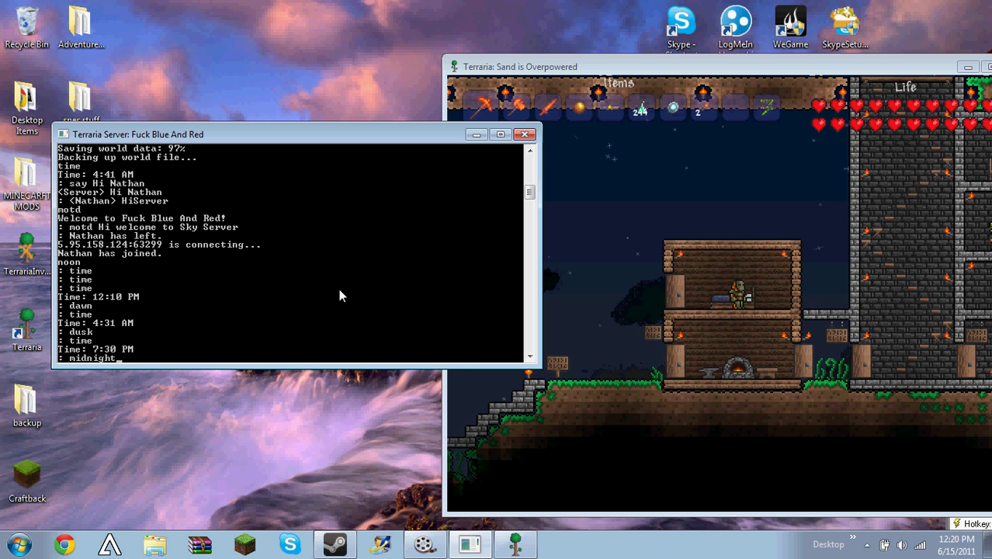
{"action": "key", "text": "Return"}
{"action": "type", "text": "rime'"}
{"action": "key", "text": "Return"}
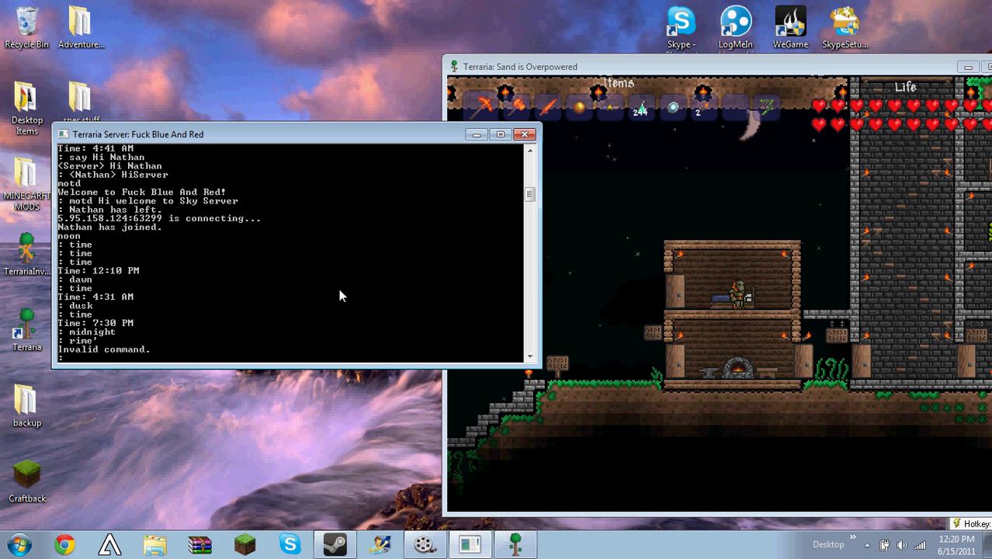
{"action": "type", "text": "time"}
{"action": "key", "text": "Return"}
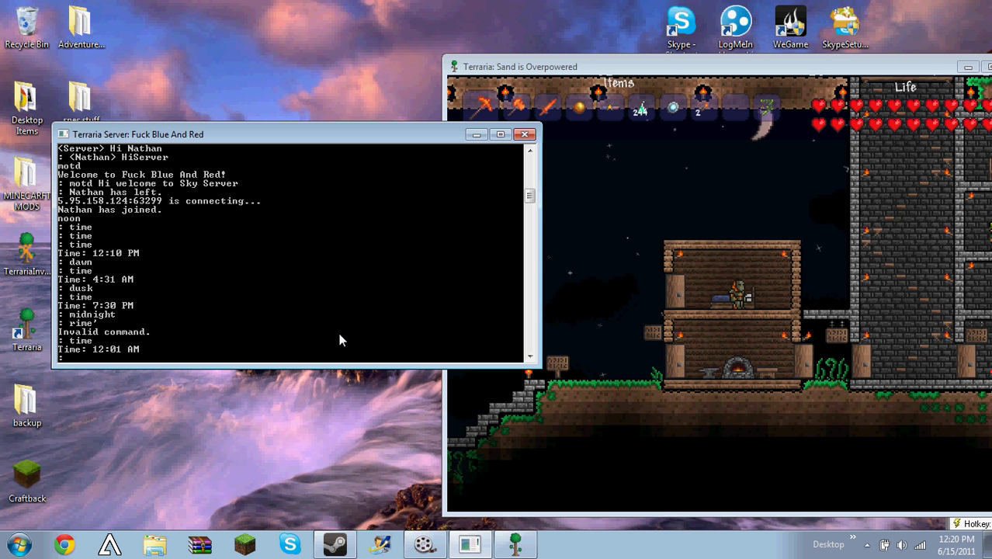
{"action": "type", "text": "settle"}
{"action": "key", "text": "Return"}
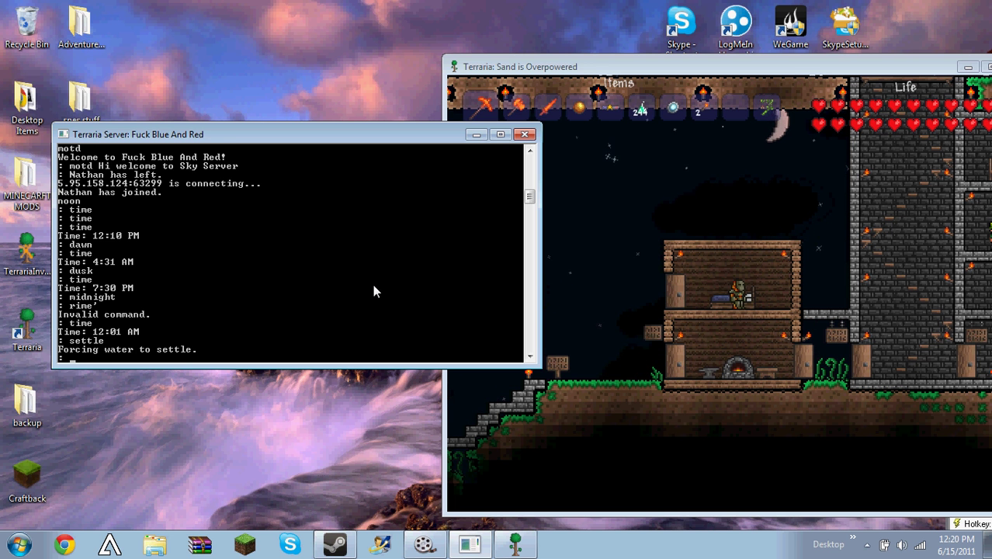
Clear the console output, then list the commands with help, which crashes the server
{"action": "type", "text": "c"}
{"action": "type", "text": "lear"}
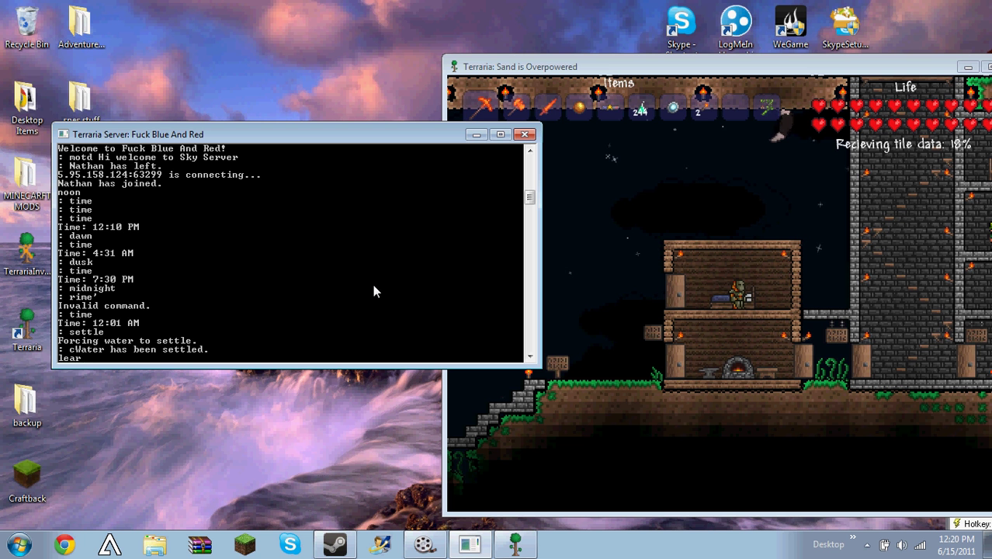
{"action": "key", "text": "Escape"}
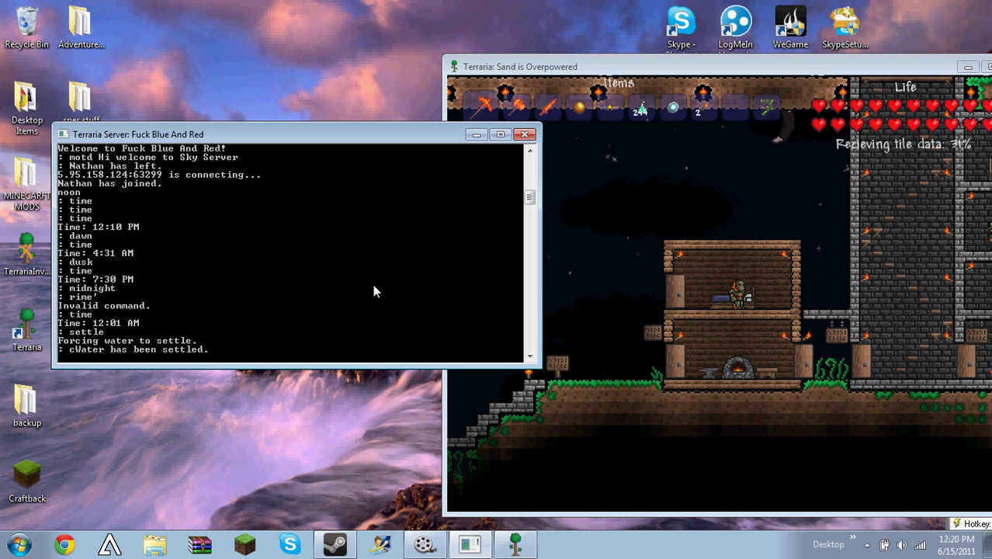
{"action": "type", "text": "clea"}
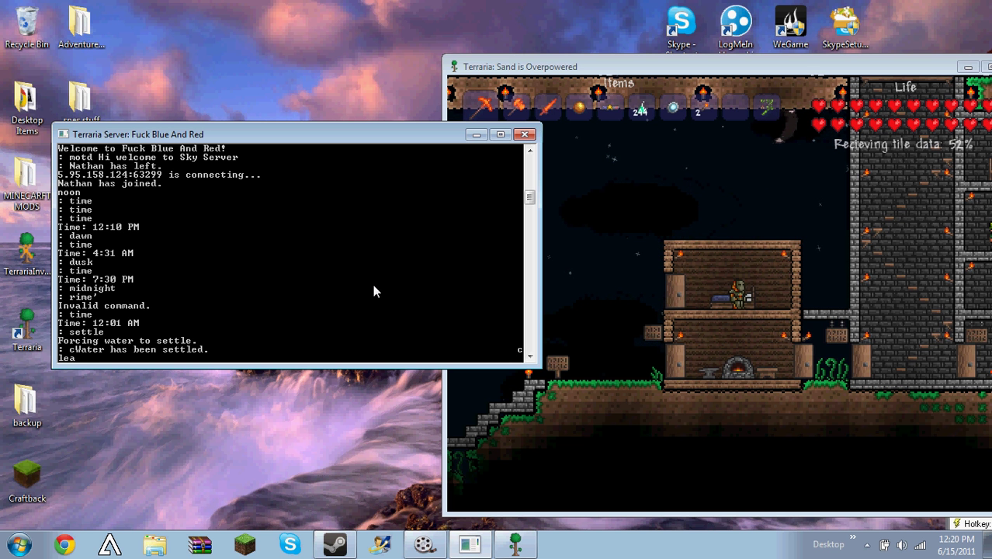
{"action": "type", "text": "r"}
{"action": "key", "text": "Return"}
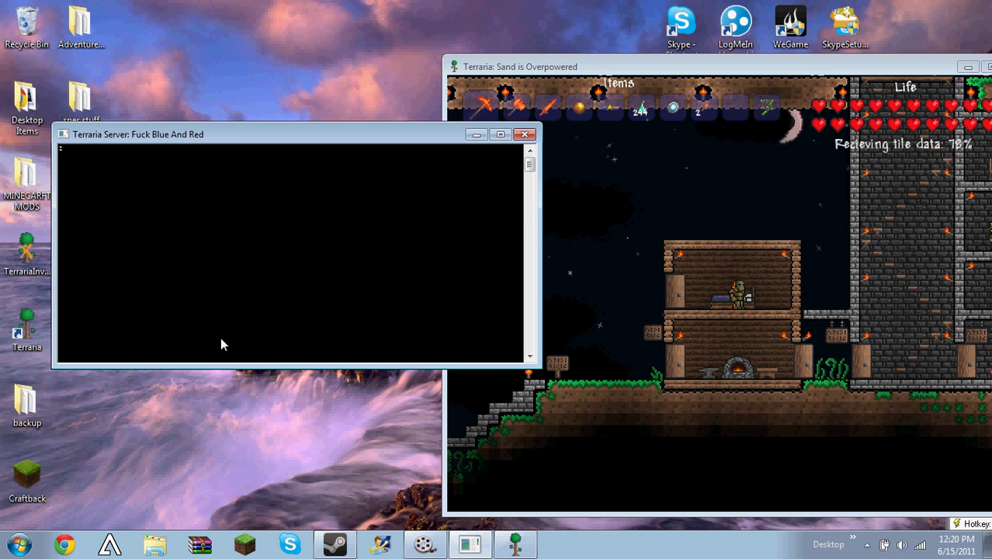
{"action": "type", "text": "he"}
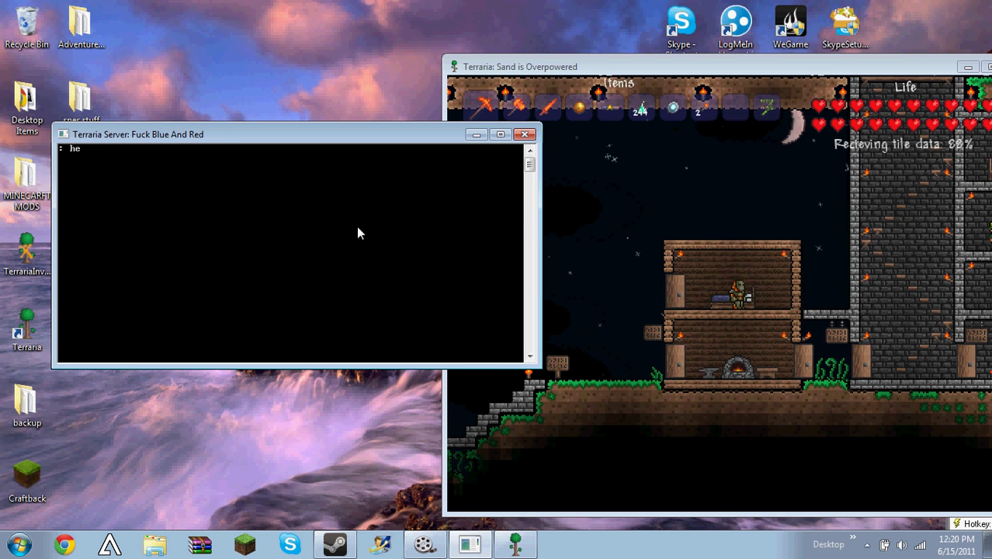
{"action": "type", "text": "lp"}
{"action": "key", "text": "Return"}
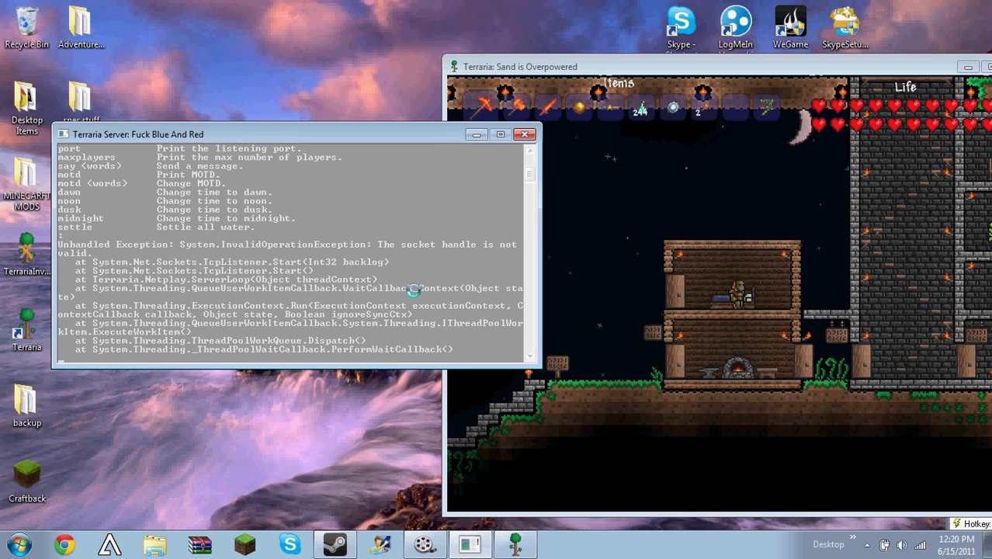
Disconnect the game from the world and exit Terraria from the title menu
{"action": "left_click_drag", "start_coordinate": [654, 63], "coordinate": [648, 66]}
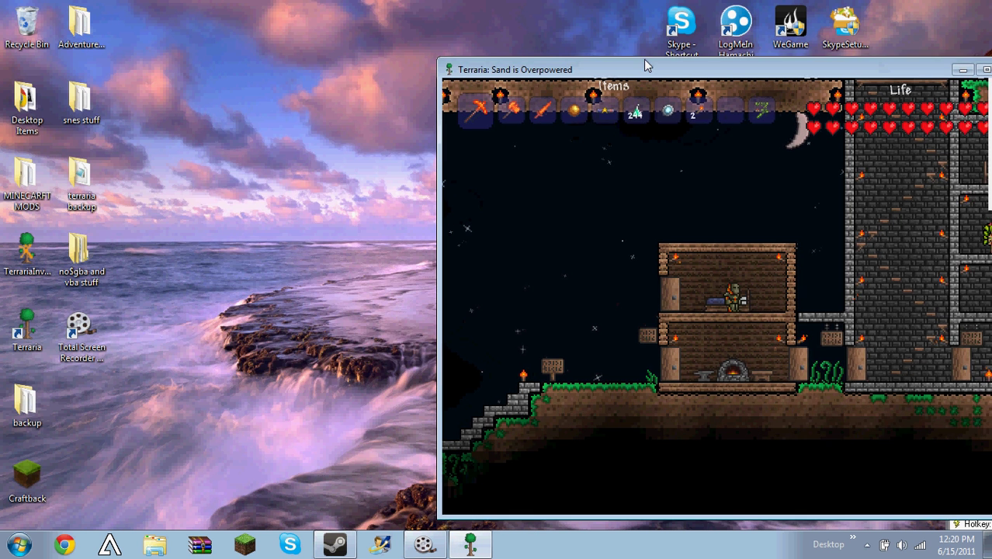
{"action": "key", "text": "Escape"}
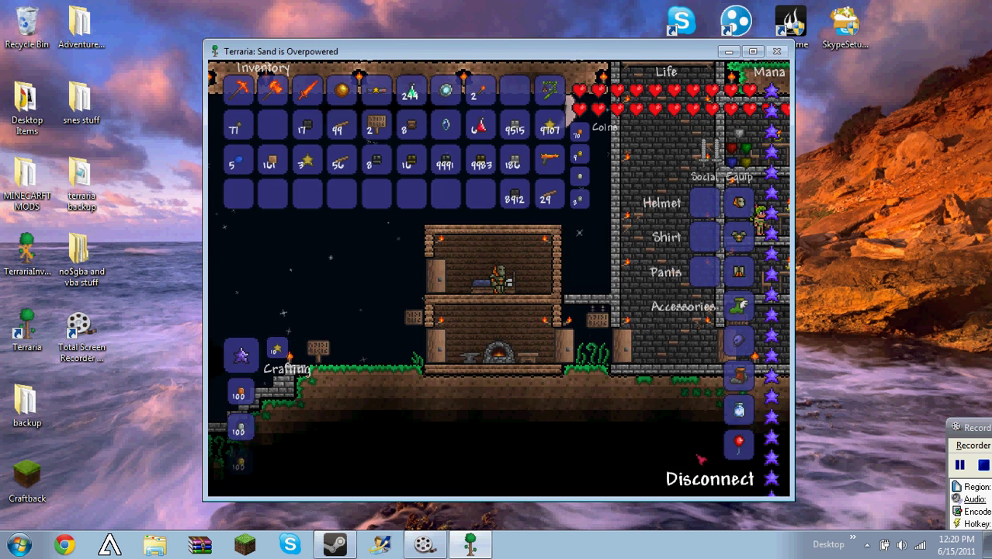
{"action": "left_click", "coordinate": [714, 477]}
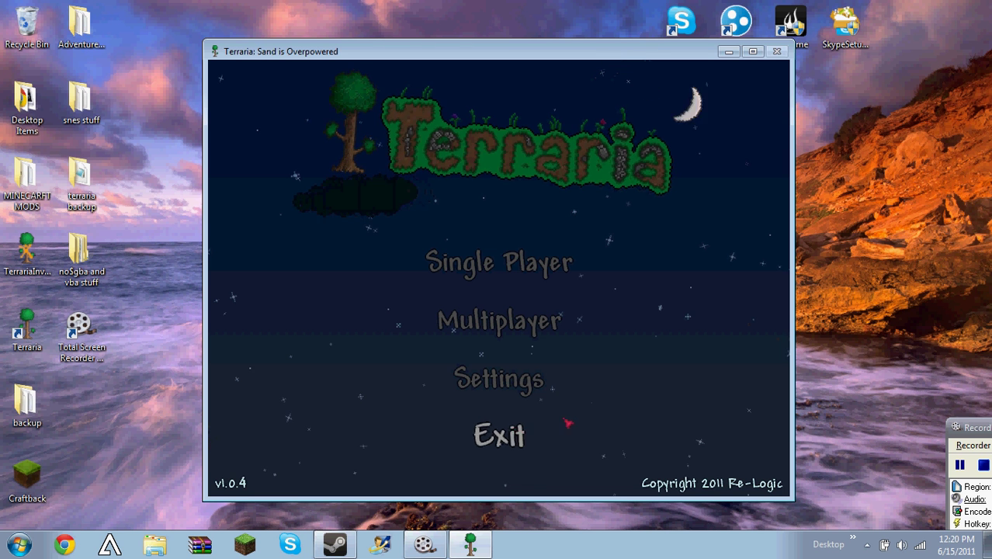
{"action": "left_click", "coordinate": [502, 439]}
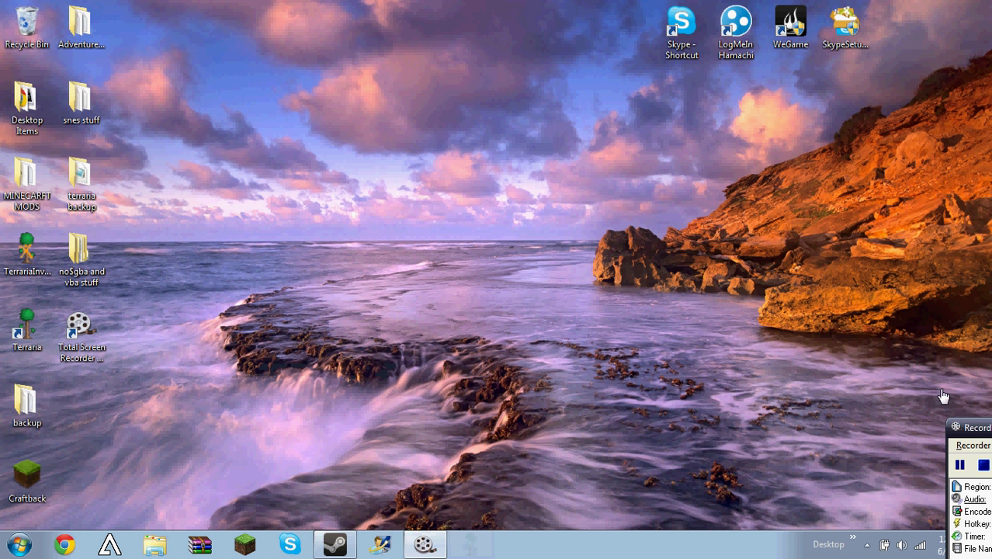
Search Google for hamachi in Chrome, open the LogMeIn download page, and accept its Conditions of Use
{"action": "left_click", "coordinate": [66, 547]}
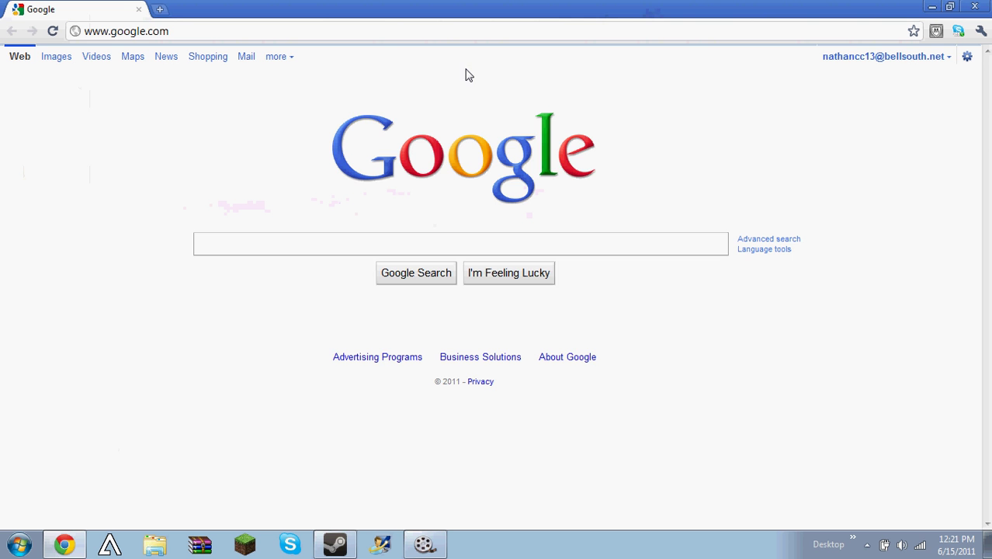
{"action": "type", "text": "hamachi"}
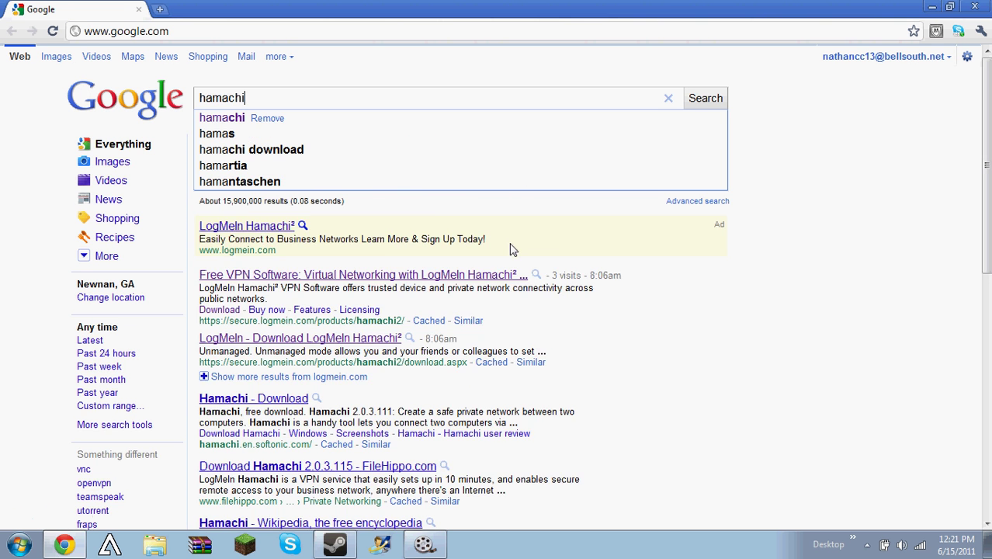
{"action": "key", "text": "Return"}
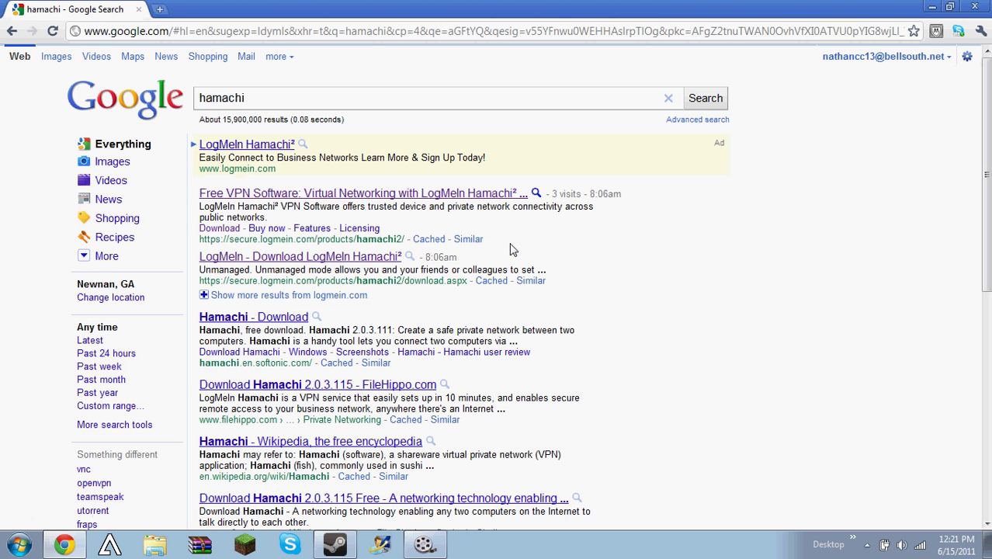
{"action": "left_click", "coordinate": [384, 261]}
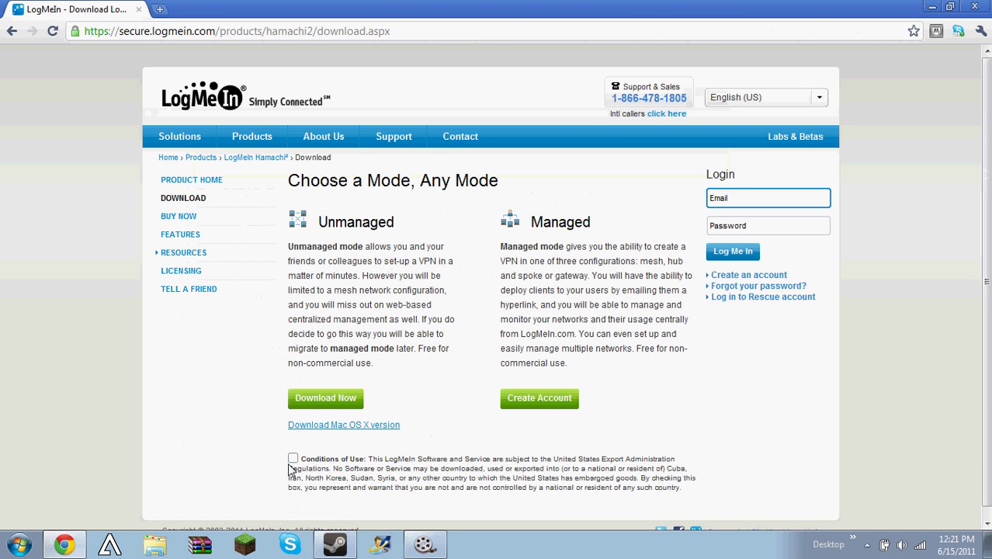
{"action": "left_click", "coordinate": [293, 460]}
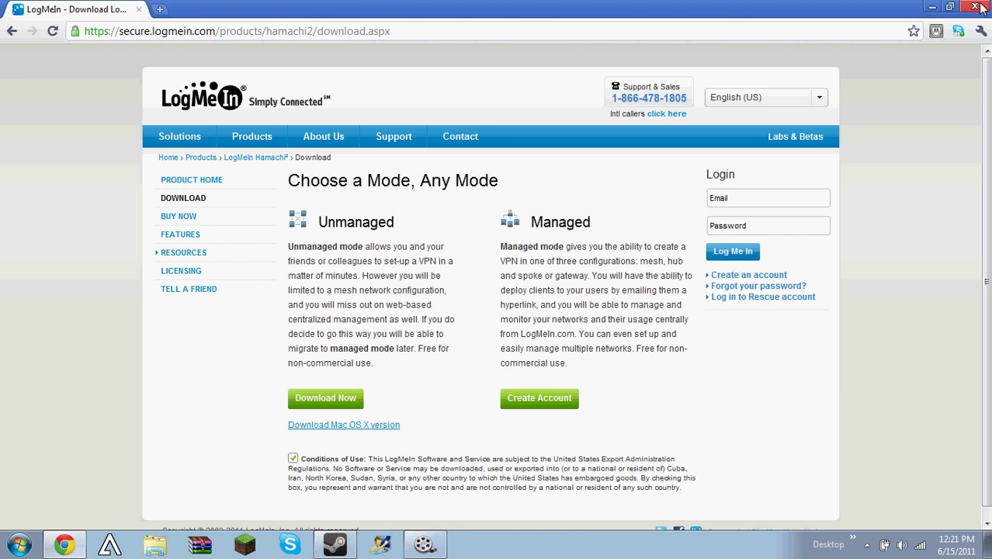
{"action": "left_click", "coordinate": [931, 6]}
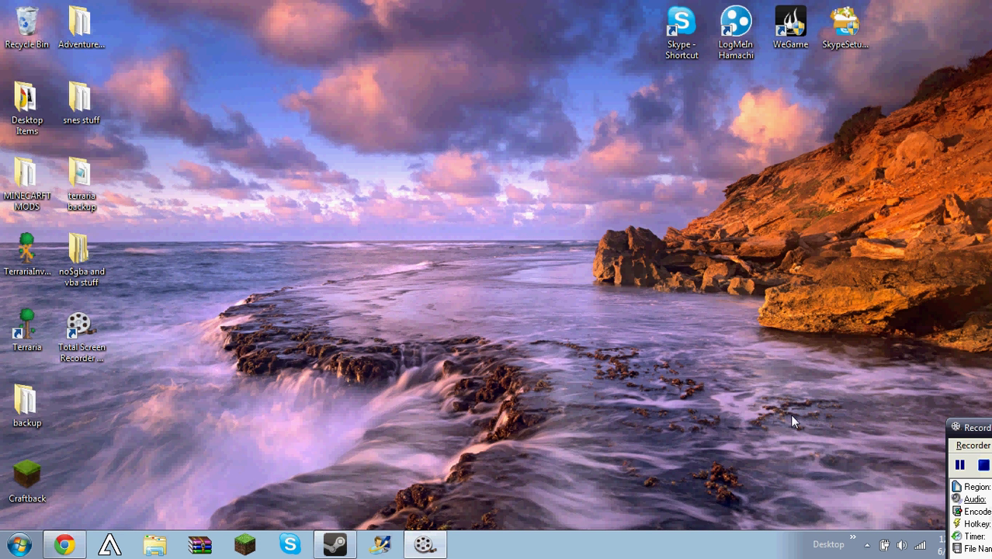
Launch Hamachi, cycle its power off and on to go online, and open the Network menu
{"action": "double_click", "coordinate": [737, 34]}
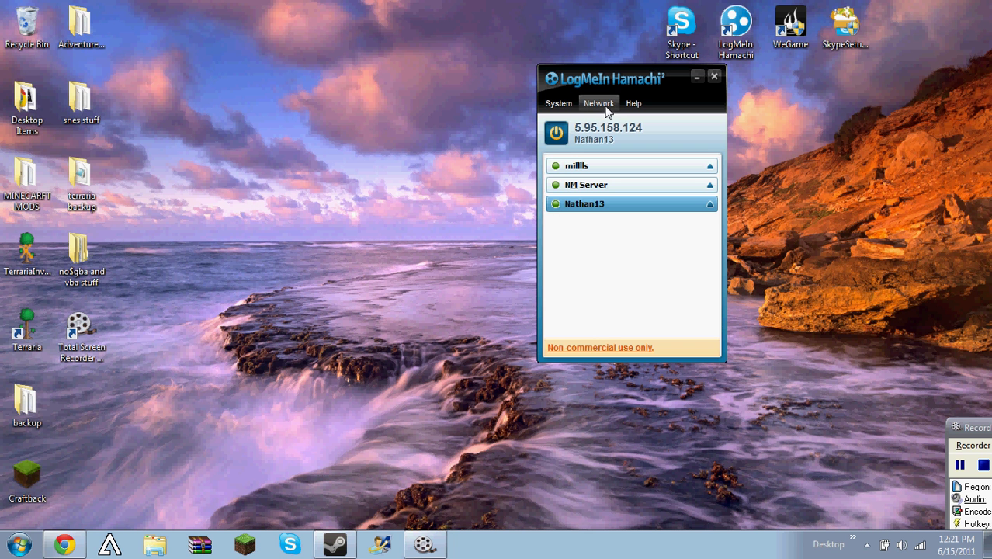
{"action": "left_click", "coordinate": [557, 134]}
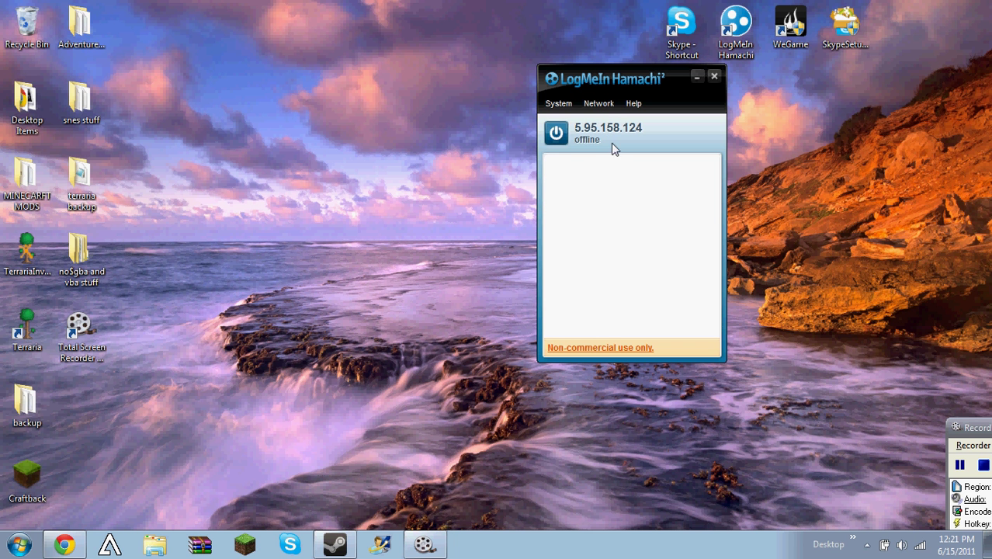
{"action": "left_click", "coordinate": [556, 135]}
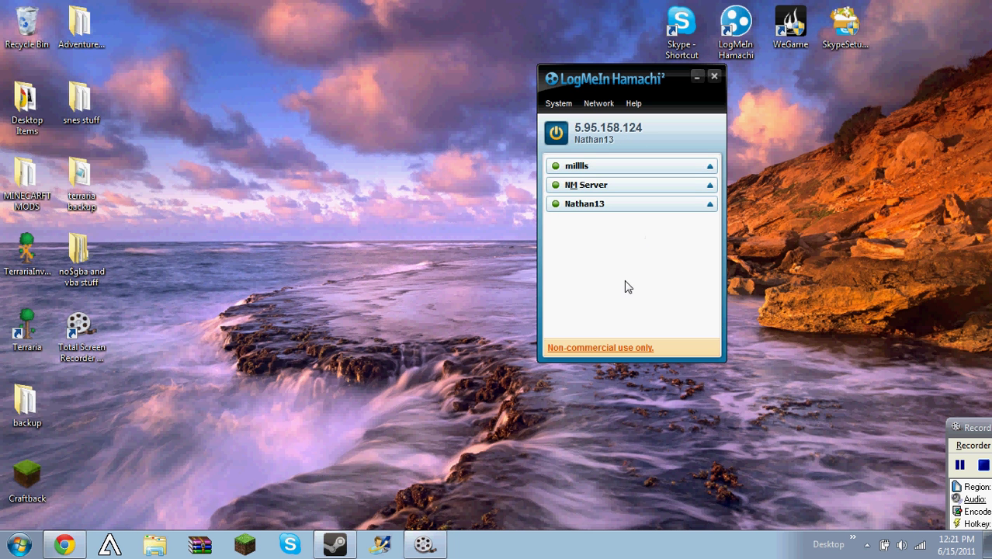
{"action": "left_click", "coordinate": [598, 103]}
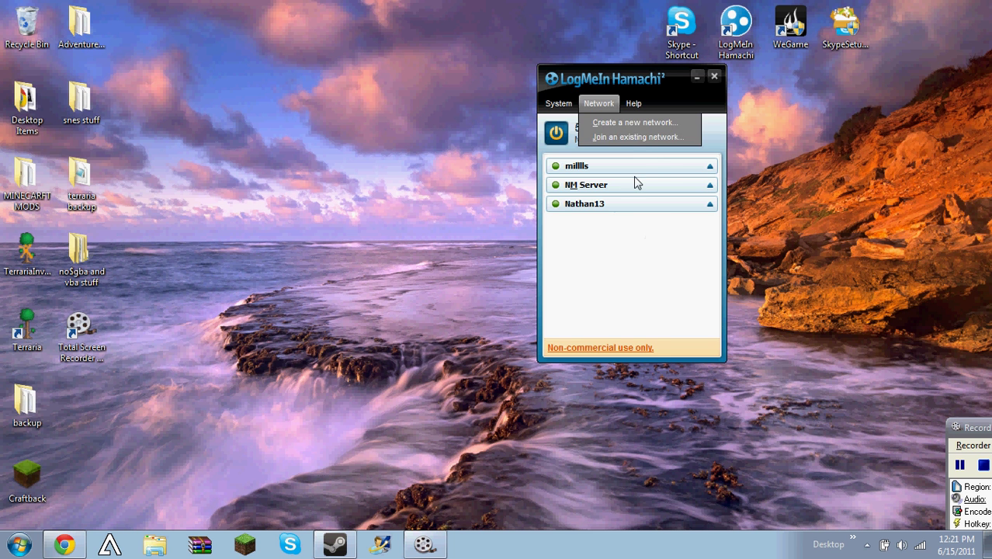
{"action": "left_click", "coordinate": [638, 125]}
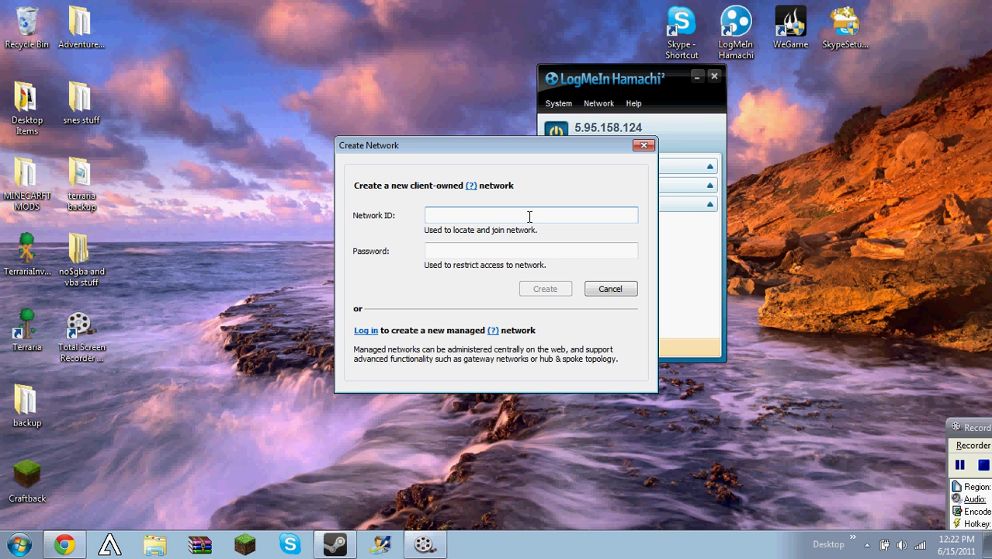
{"action": "type", "text": "er"}
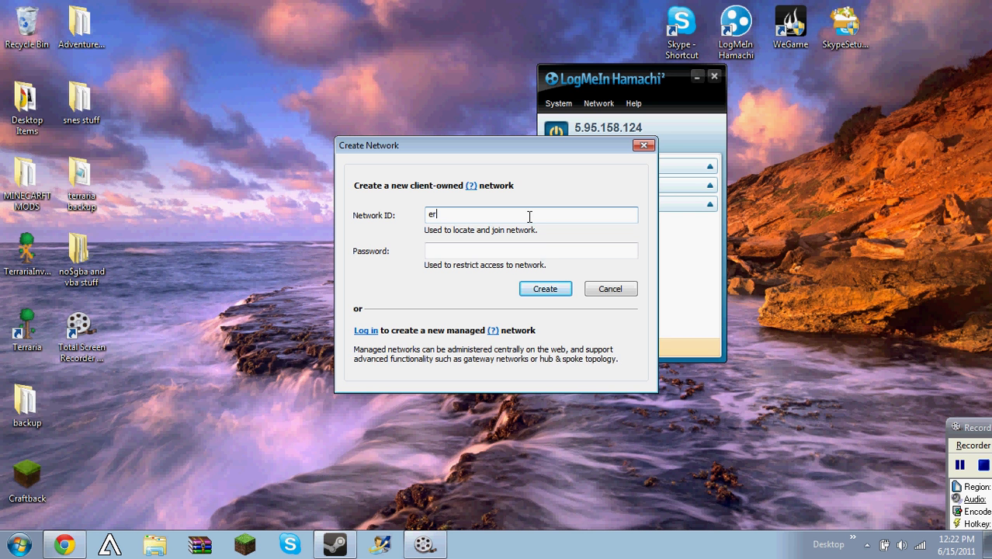
{"action": "key", "text": "BackSpace"}
{"action": "key", "text": "BackSpace"}
{"action": "type", "text": "terraria server"}
{"action": "key", "text": "Tab"}
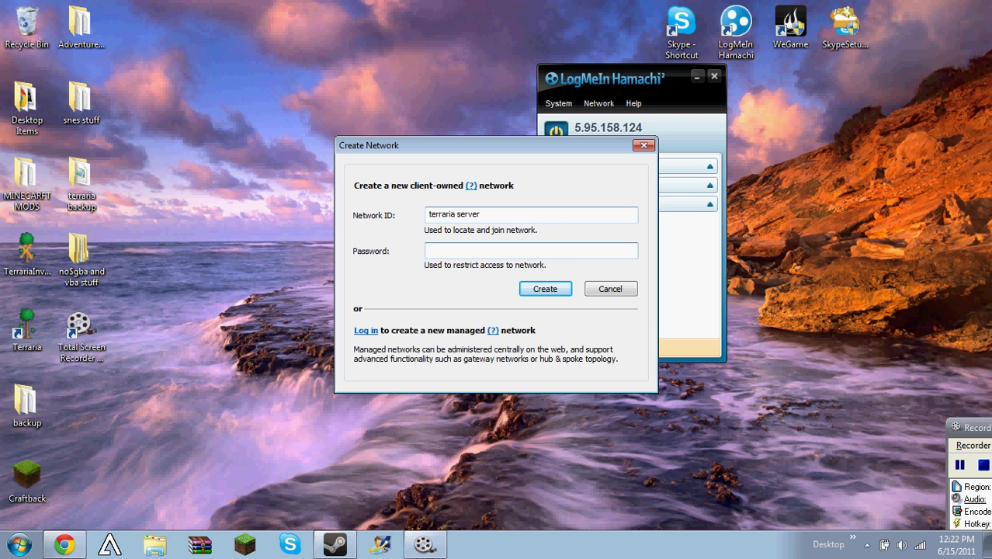
{"action": "type", "text": "1"}
{"action": "left_click", "coordinate": [530, 216]}
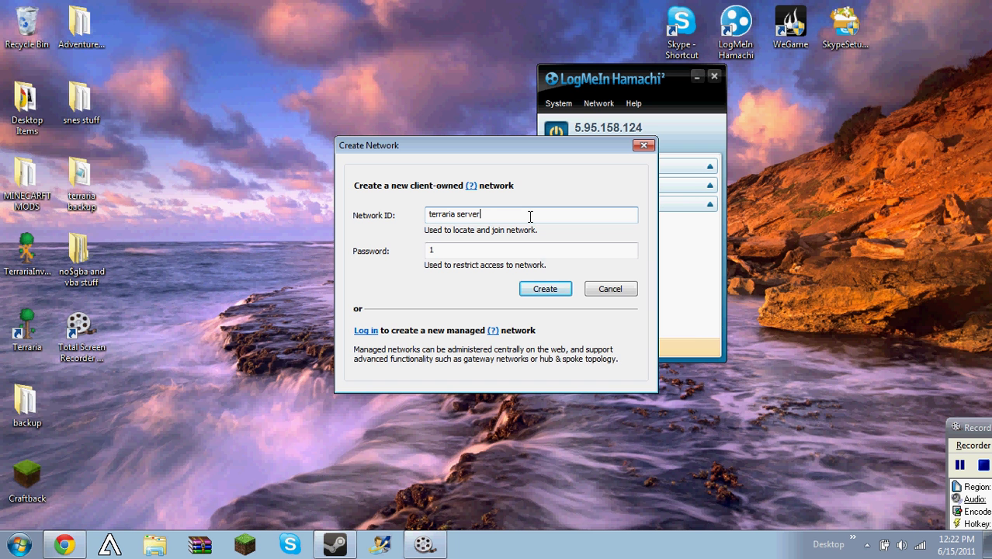
{"action": "type", "text": "1234567890"}
{"action": "type", "text": "1234567890"}
{"action": "key", "text": "Return"}
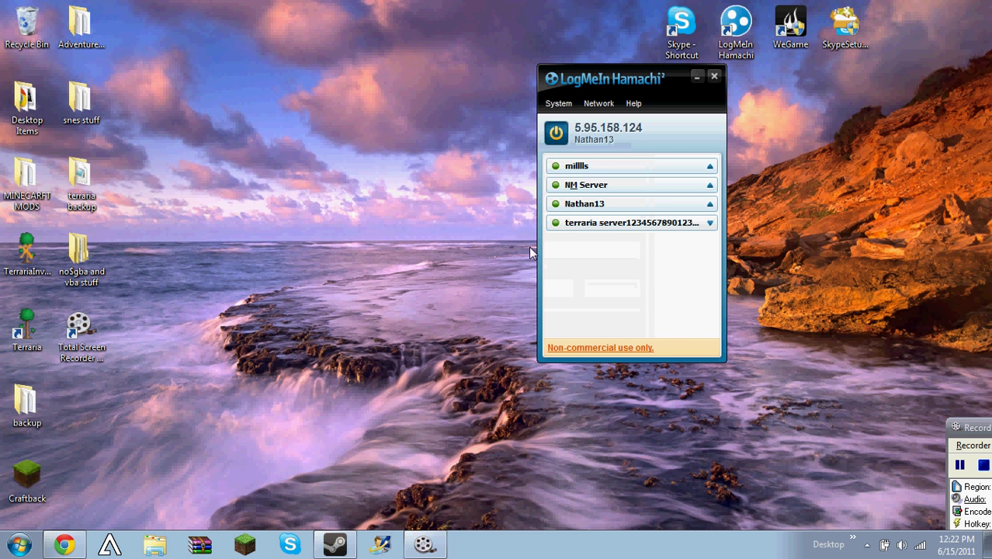
{"action": "left_click", "coordinate": [711, 225]}
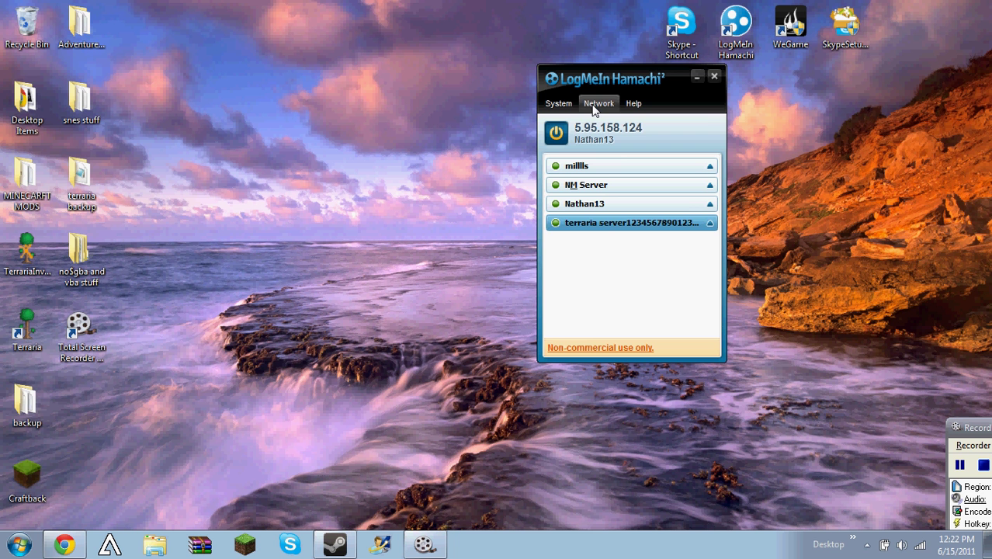
{"action": "left_click", "coordinate": [595, 105]}
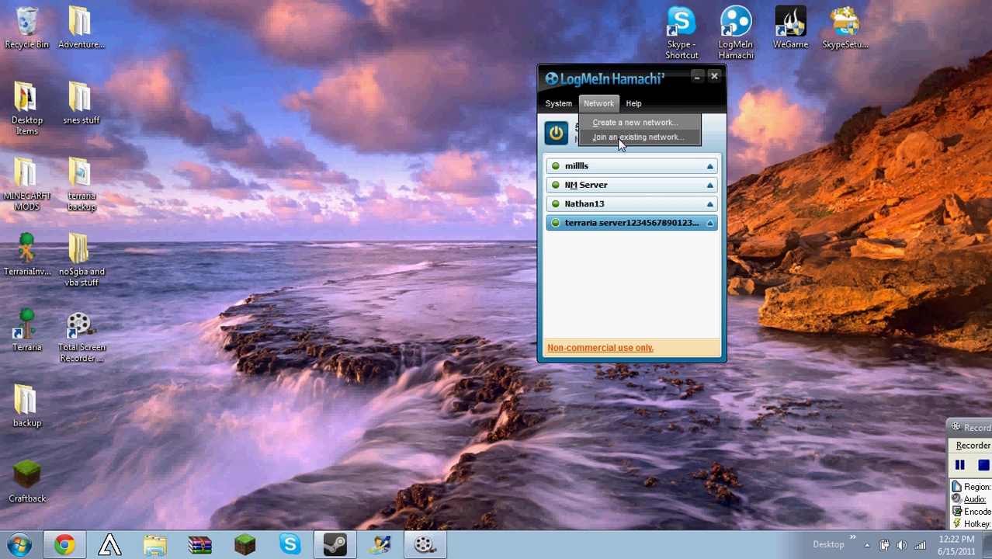
{"action": "left_click", "coordinate": [619, 140]}
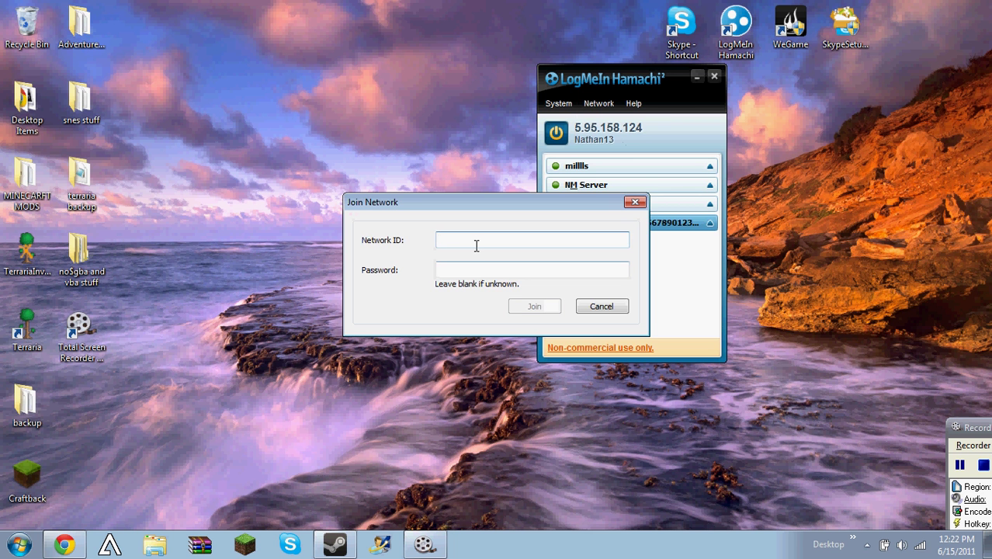
{"action": "left_click_drag", "start_coordinate": [501, 204], "coordinate": [357, 185]}
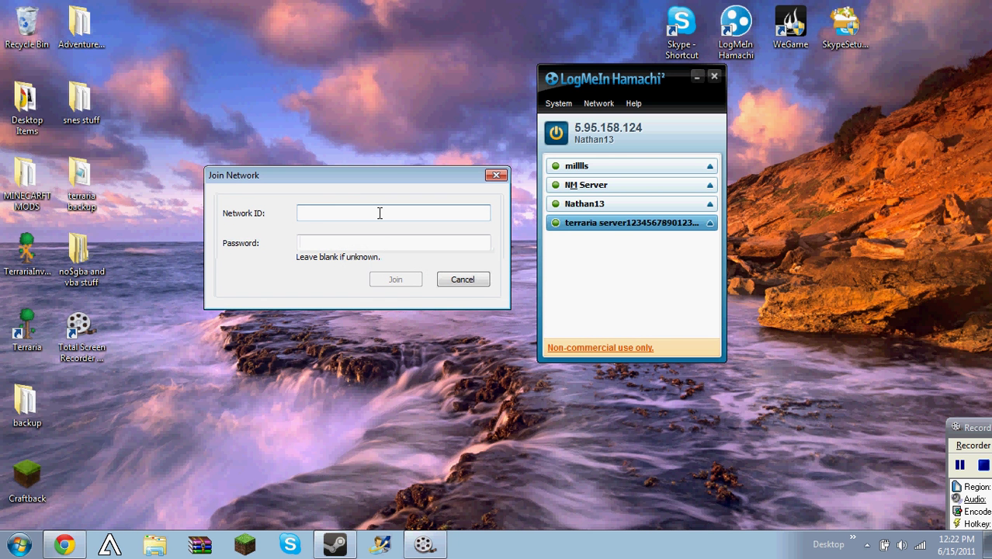
{"action": "type", "text": "terrr"}
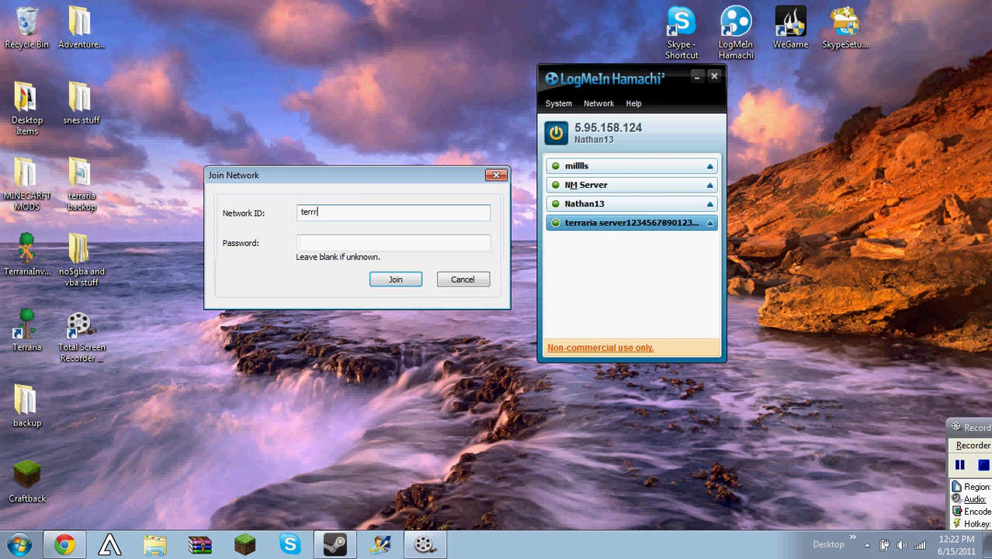
{"action": "key", "text": "BackSpace"}
{"action": "type", "text": "aria server "}
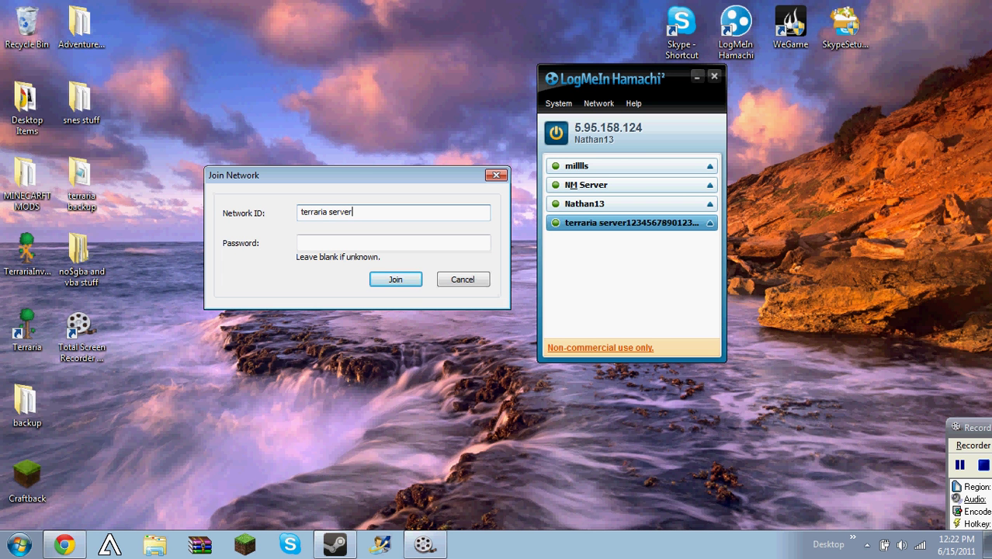
{"action": "type", "text": "12345678901234567890"}
{"action": "key", "text": "Tab"}
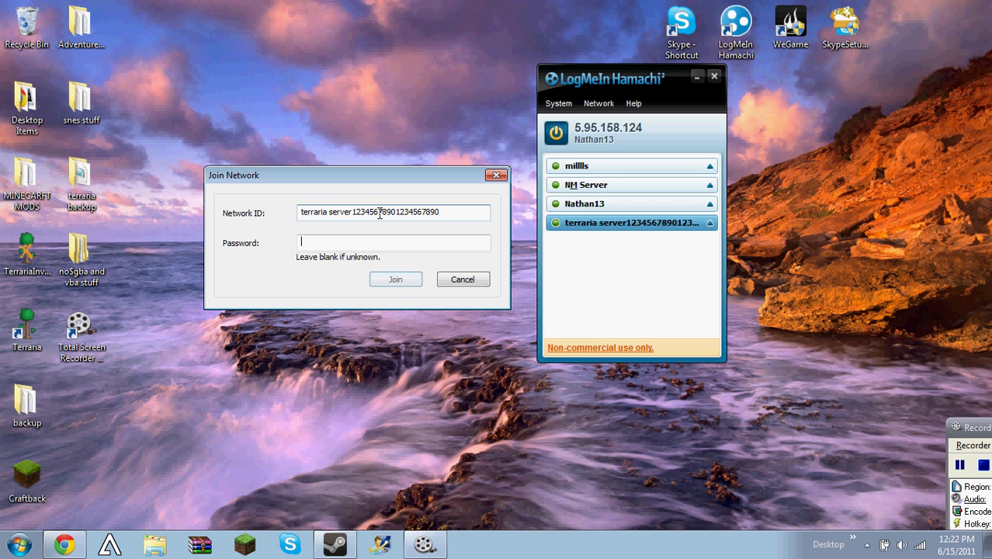
{"action": "type", "text": "a"}
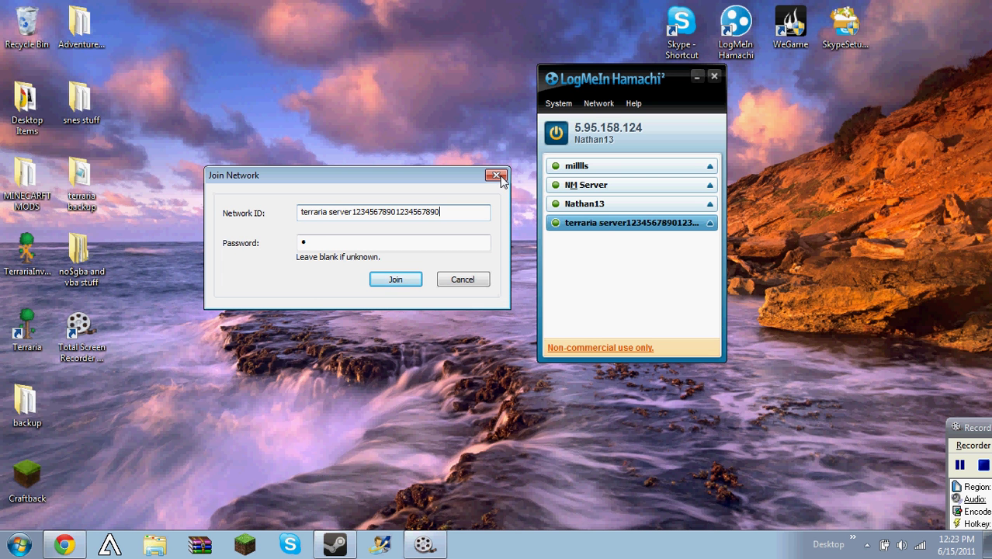
Dismiss the join form, then delete the terraria server network and confirm with Yes
{"action": "left_click", "coordinate": [497, 176]}
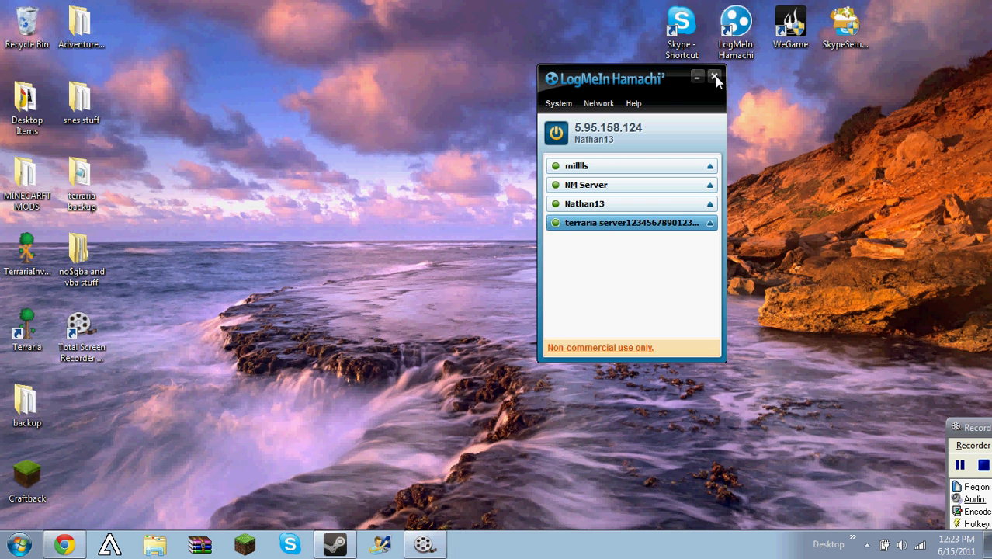
{"action": "right_click", "coordinate": [697, 224]}
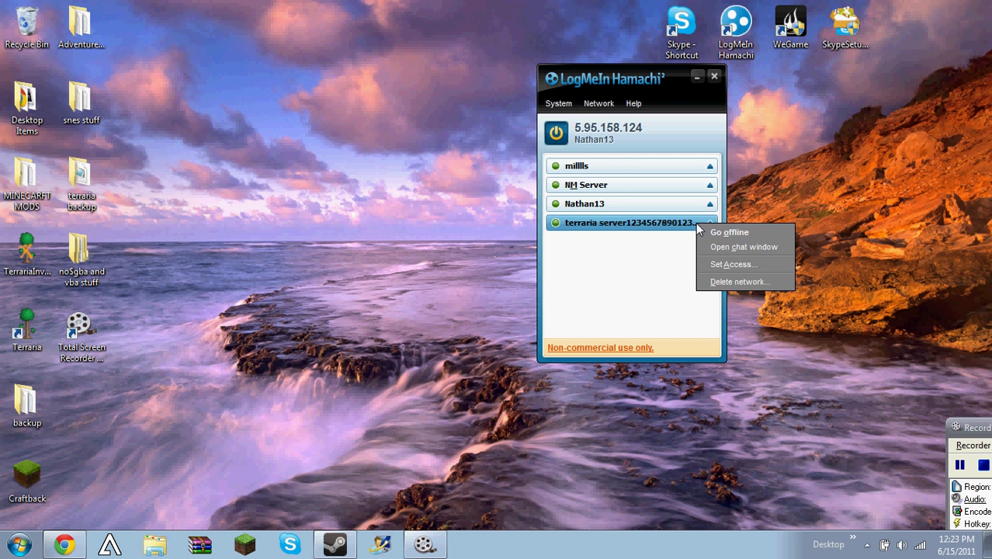
{"action": "left_click", "coordinate": [743, 282]}
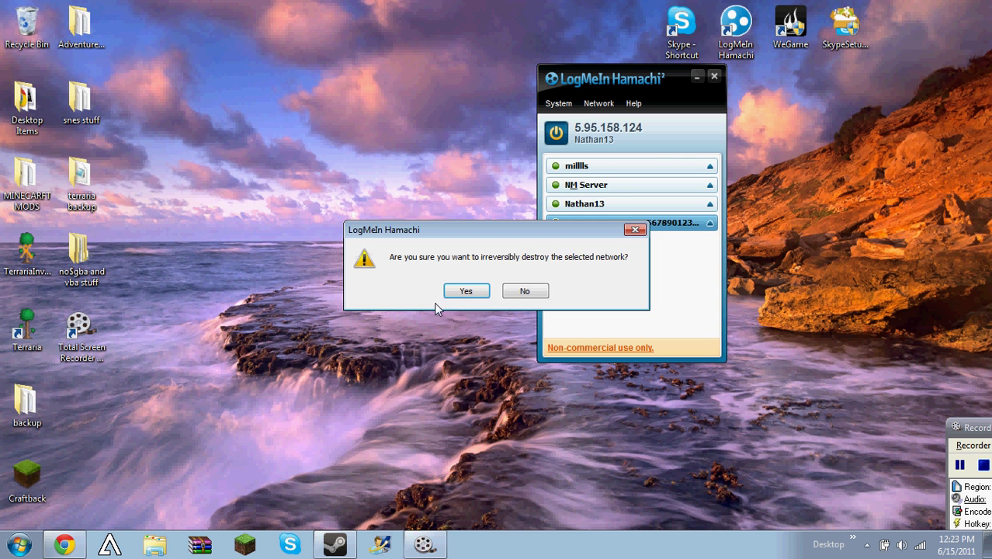
{"action": "left_click", "coordinate": [472, 292]}
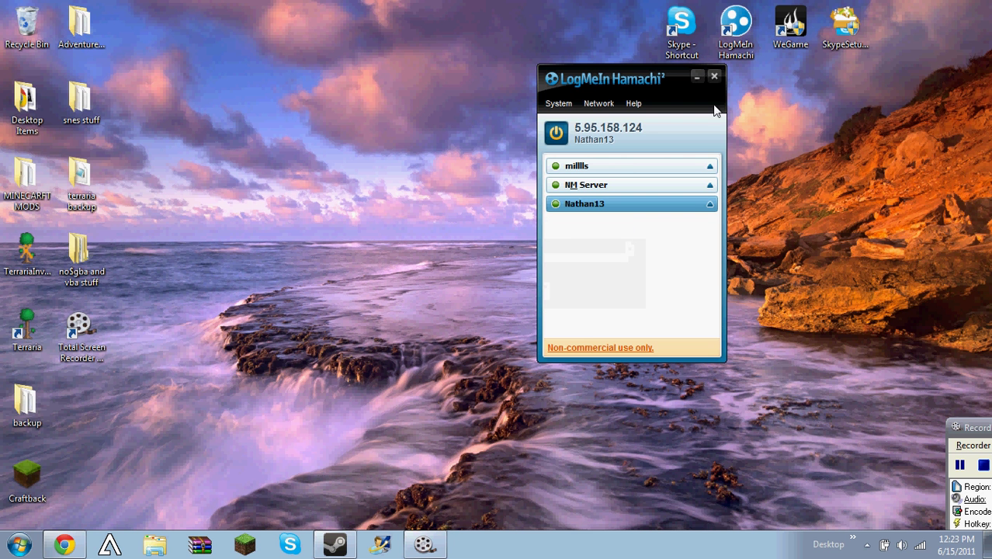